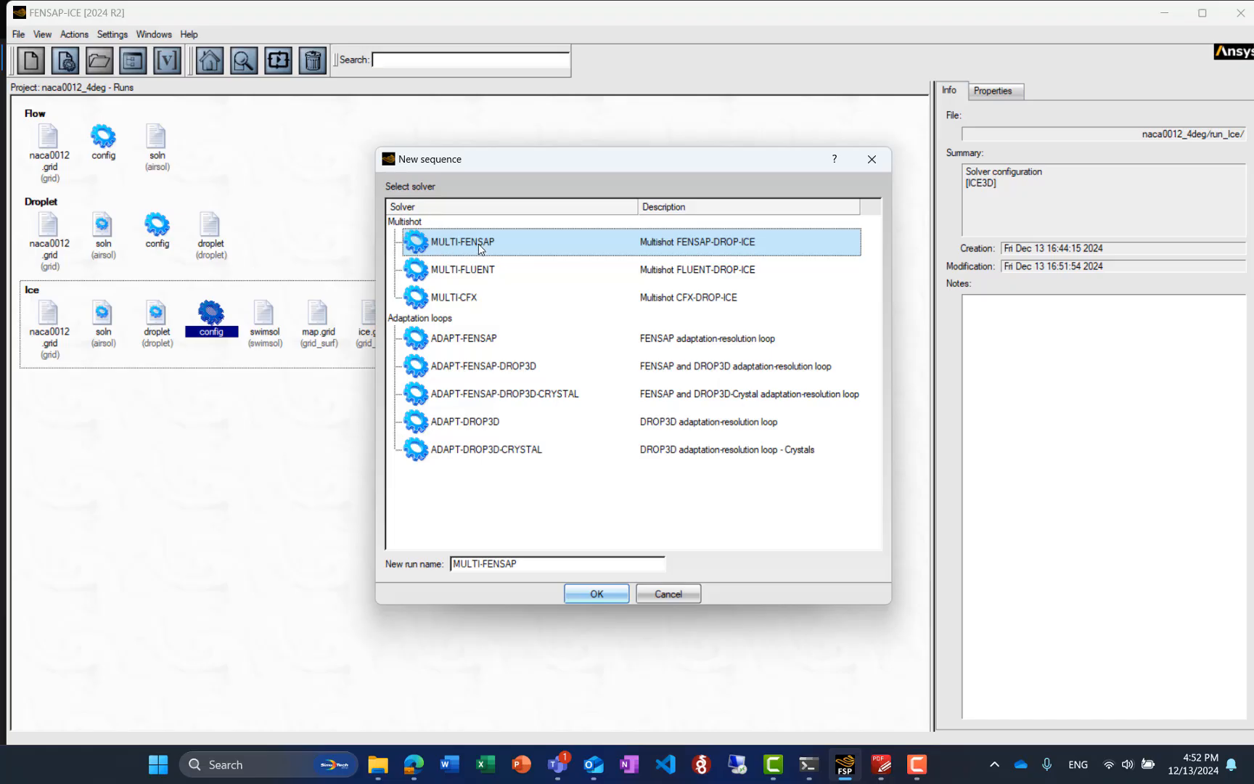
Create a MULTI-FENSAP sequence and assign it the naca0012 grid from the Flow run
{"action": "left_click", "coordinate": [596, 593]}
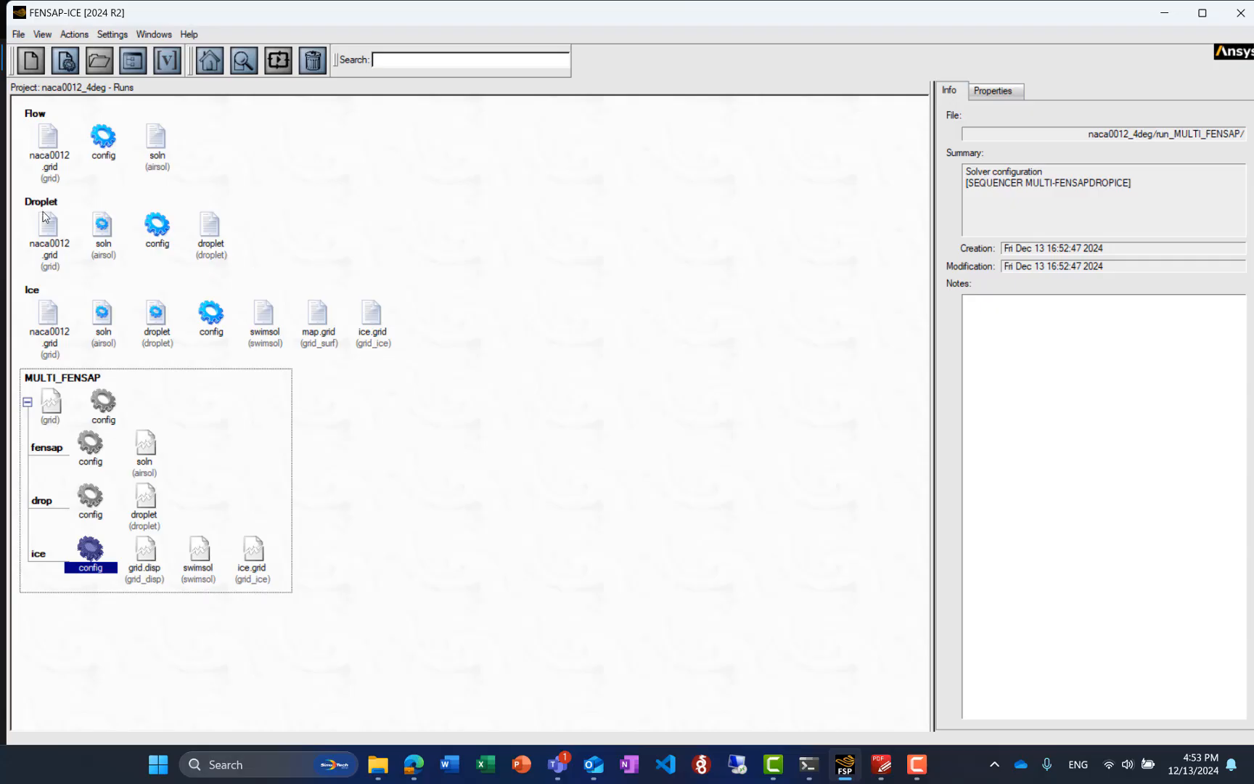
{"action": "left_click_drag", "start_coordinate": [49, 143], "coordinate": [49, 405]}
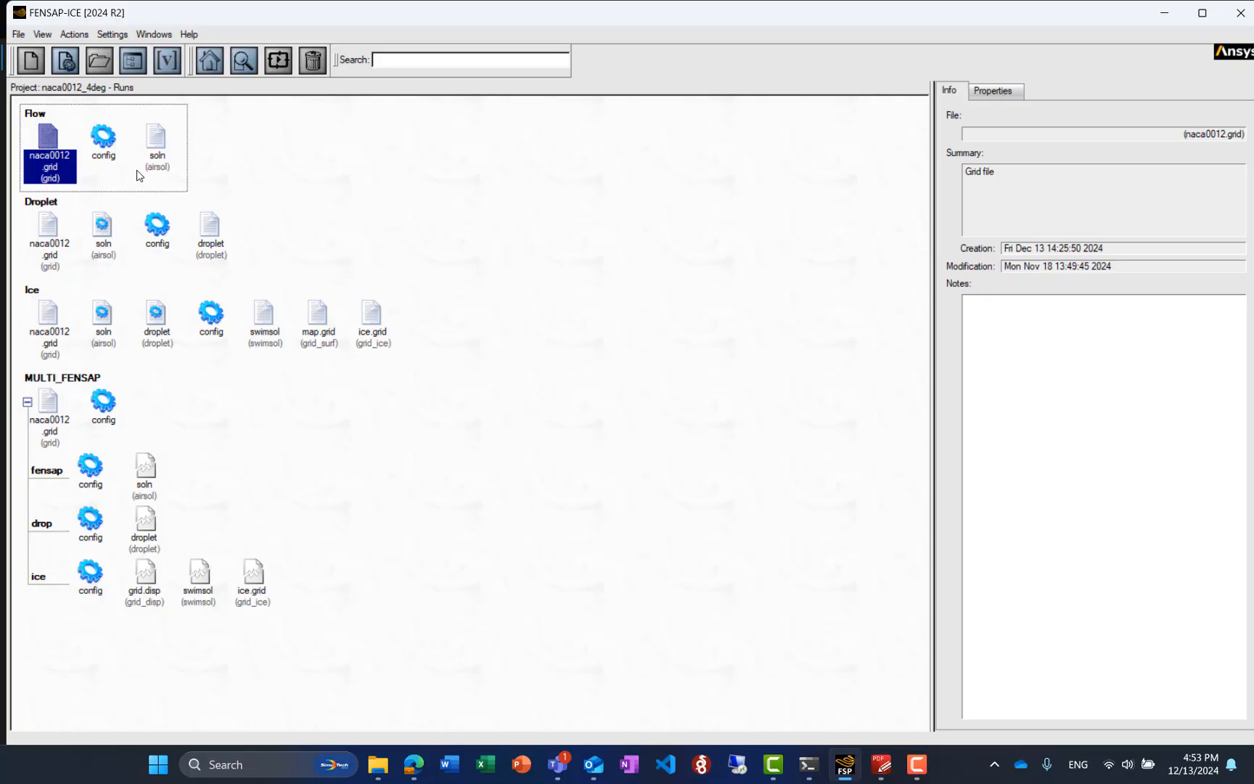
Copy the Flow, Droplet and Ice configurations into the sequence's fensap, drop and ice runs, overwriting their settings
{"action": "left_click_drag", "start_coordinate": [104, 140], "coordinate": [92, 470]}
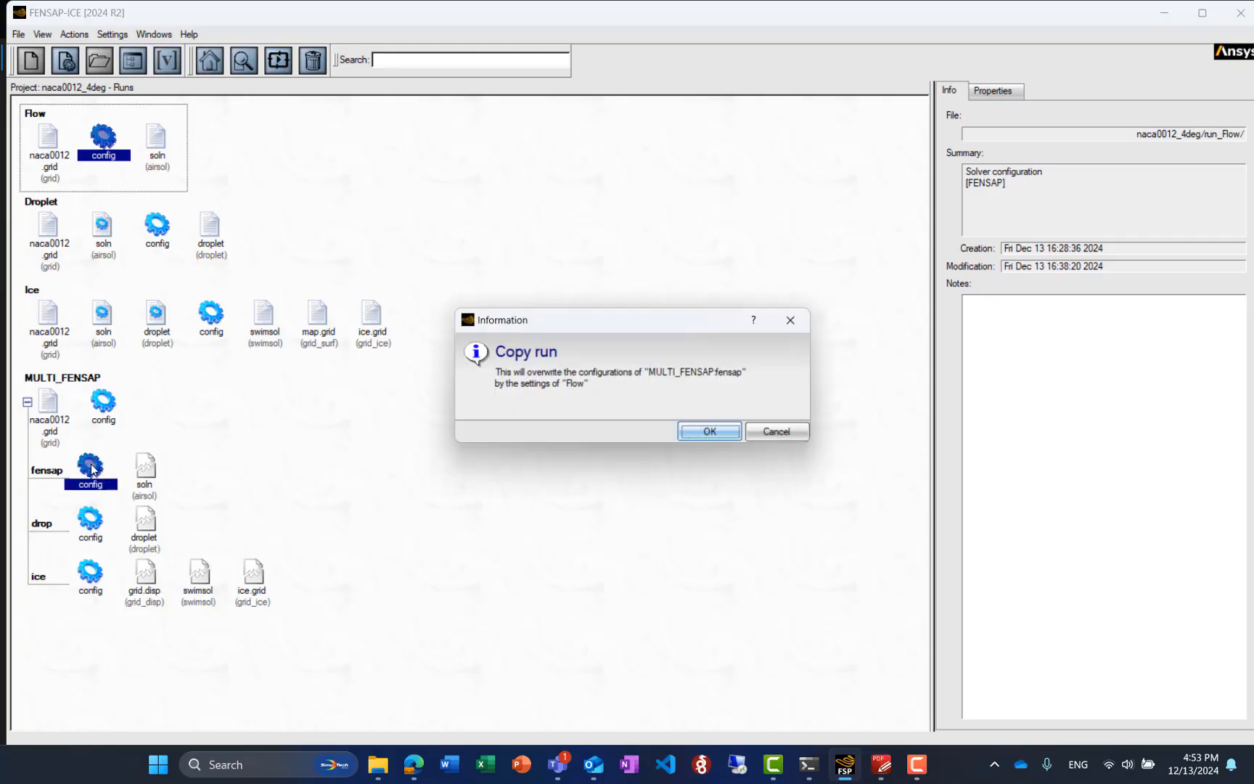
{"action": "left_click", "coordinate": [699, 437]}
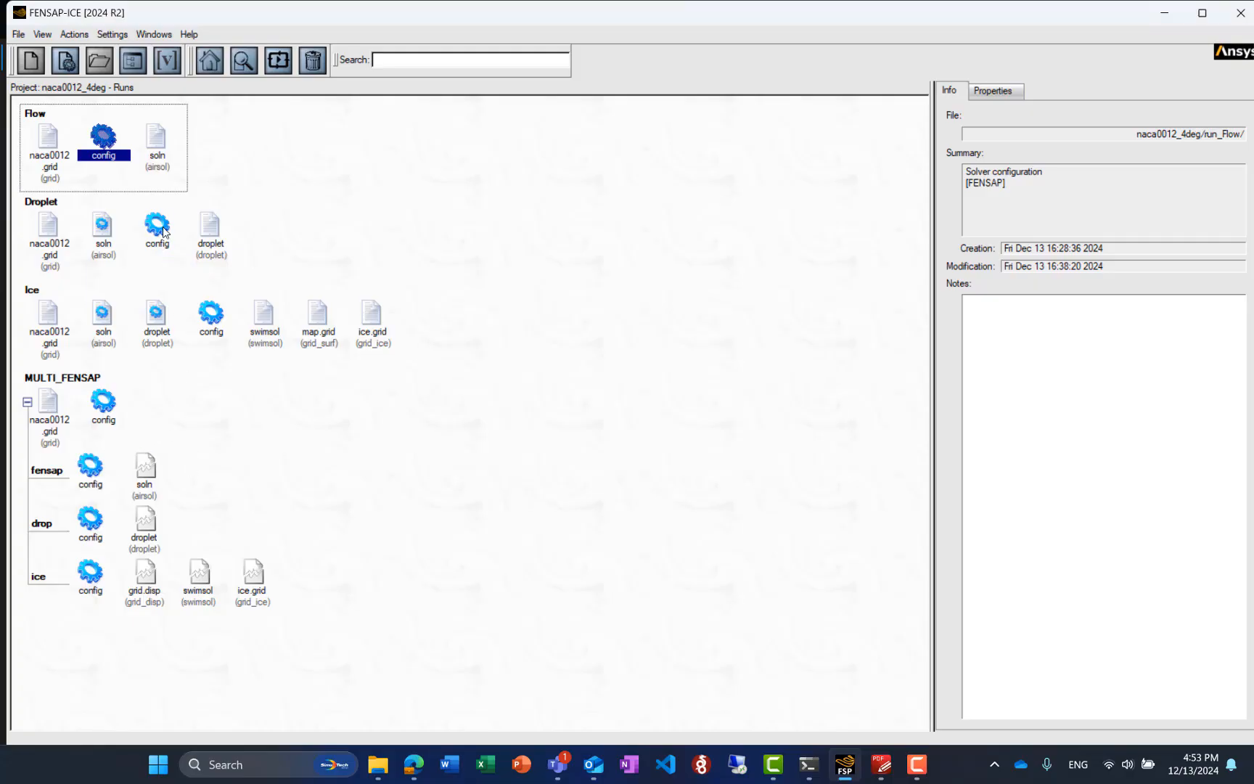
{"action": "left_click", "coordinate": [165, 234]}
{"action": "left_click_drag", "start_coordinate": [153, 496], "coordinate": [90, 518]}
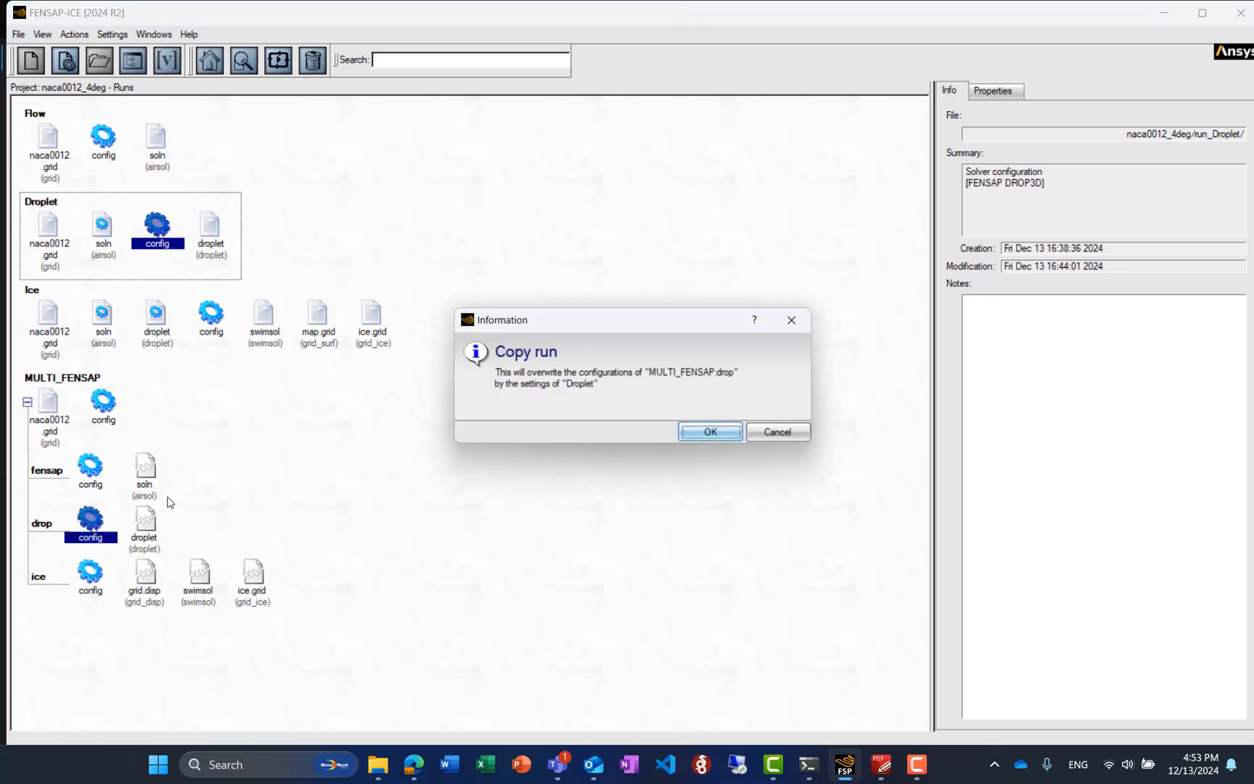
{"action": "left_click", "coordinate": [698, 434]}
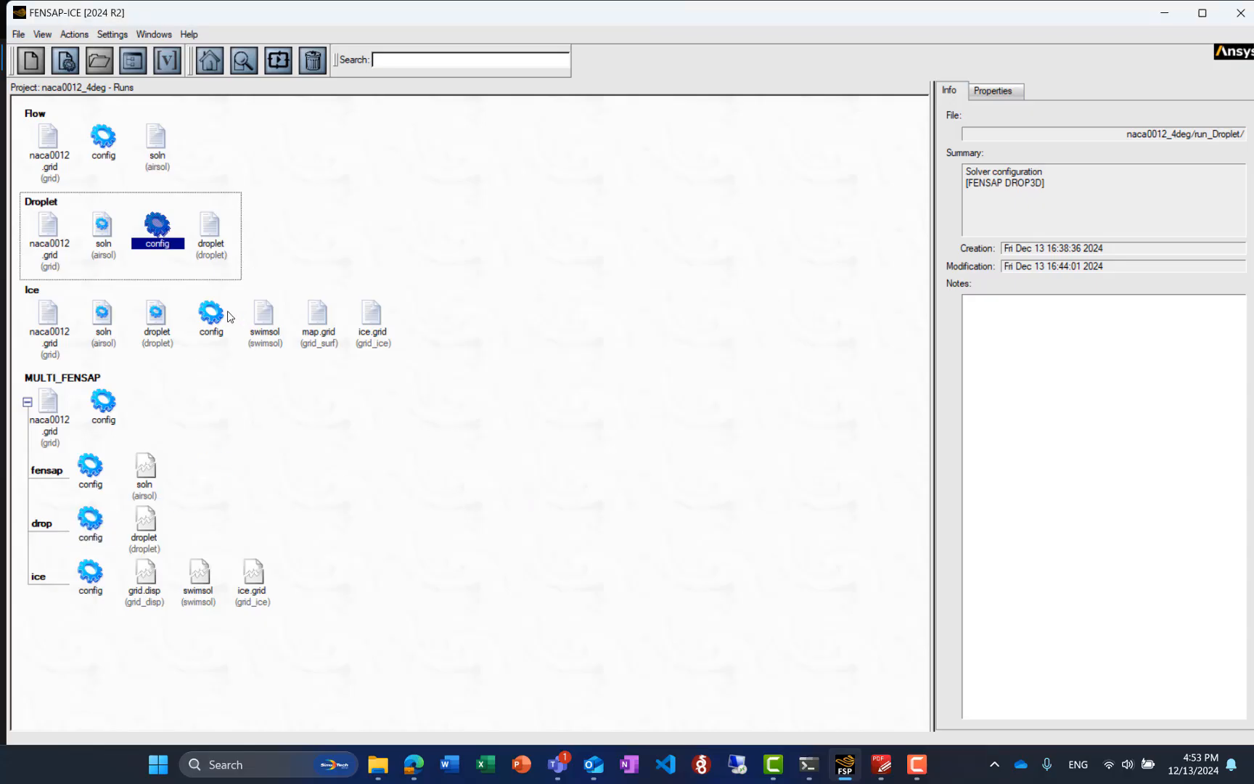
{"action": "left_click_drag", "start_coordinate": [211, 312], "coordinate": [93, 566]}
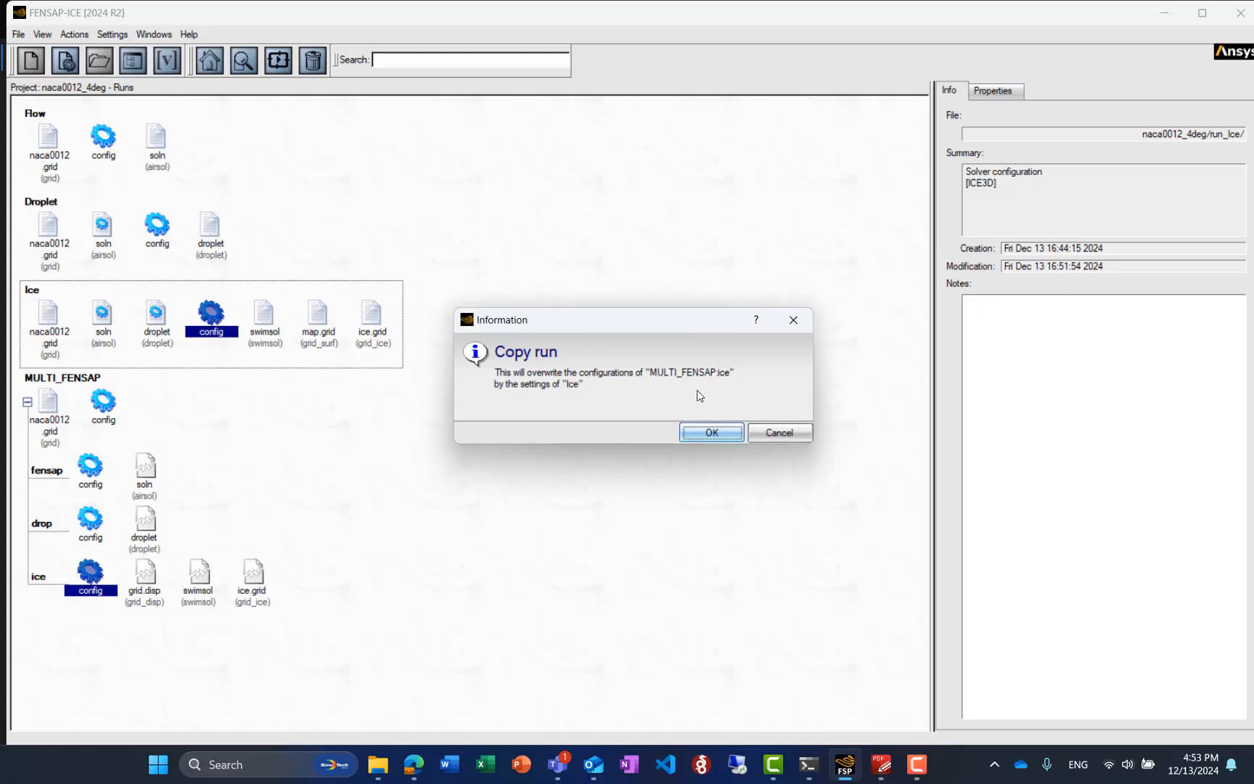
{"action": "left_click", "coordinate": [707, 434]}
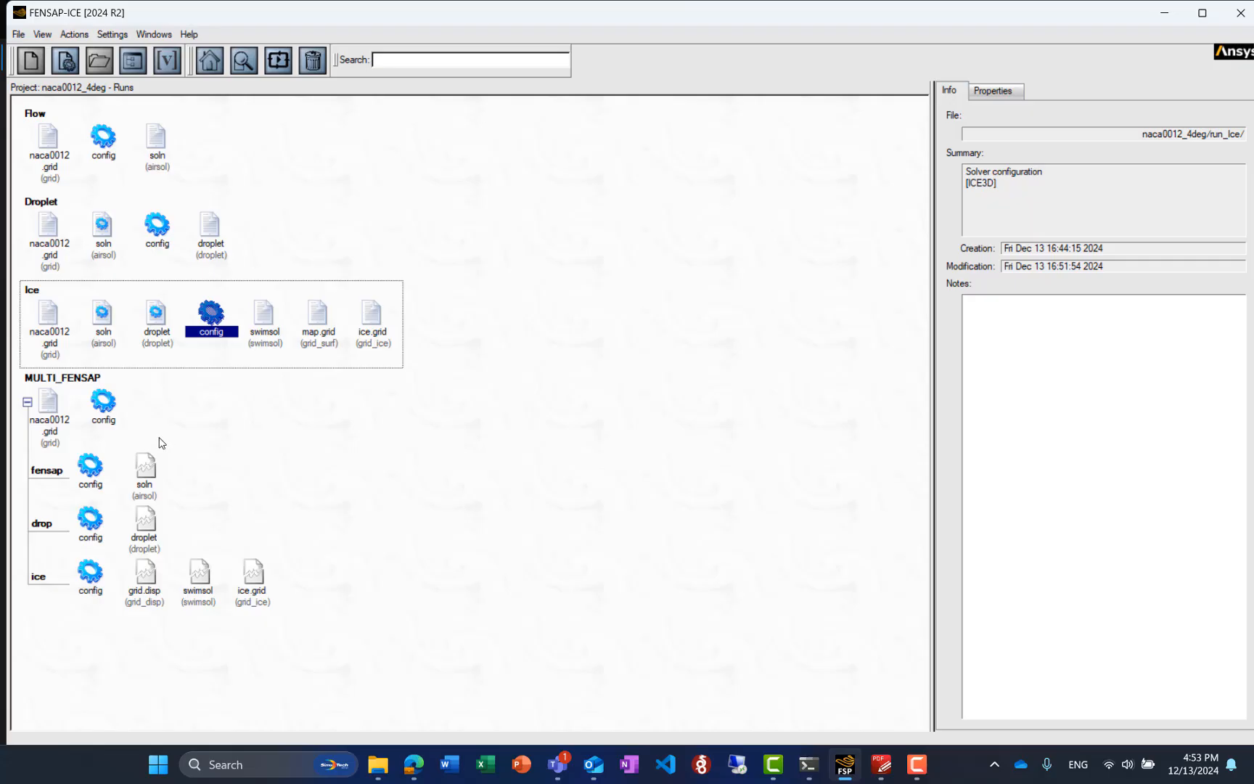
Generate a new sequence of 2 shots for MULTI_FENSAP with a total icing time of 420 seconds
{"action": "left_click", "coordinate": [104, 403]}
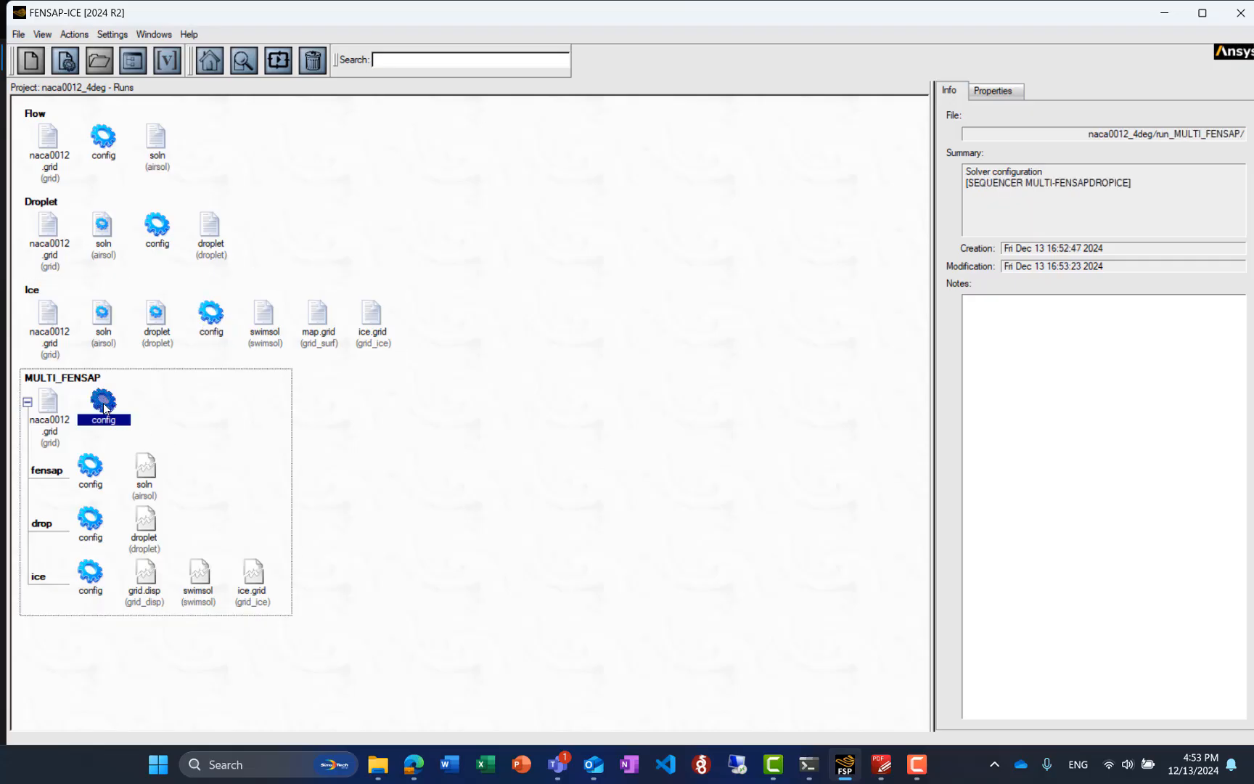
{"action": "double_click", "coordinate": [104, 405]}
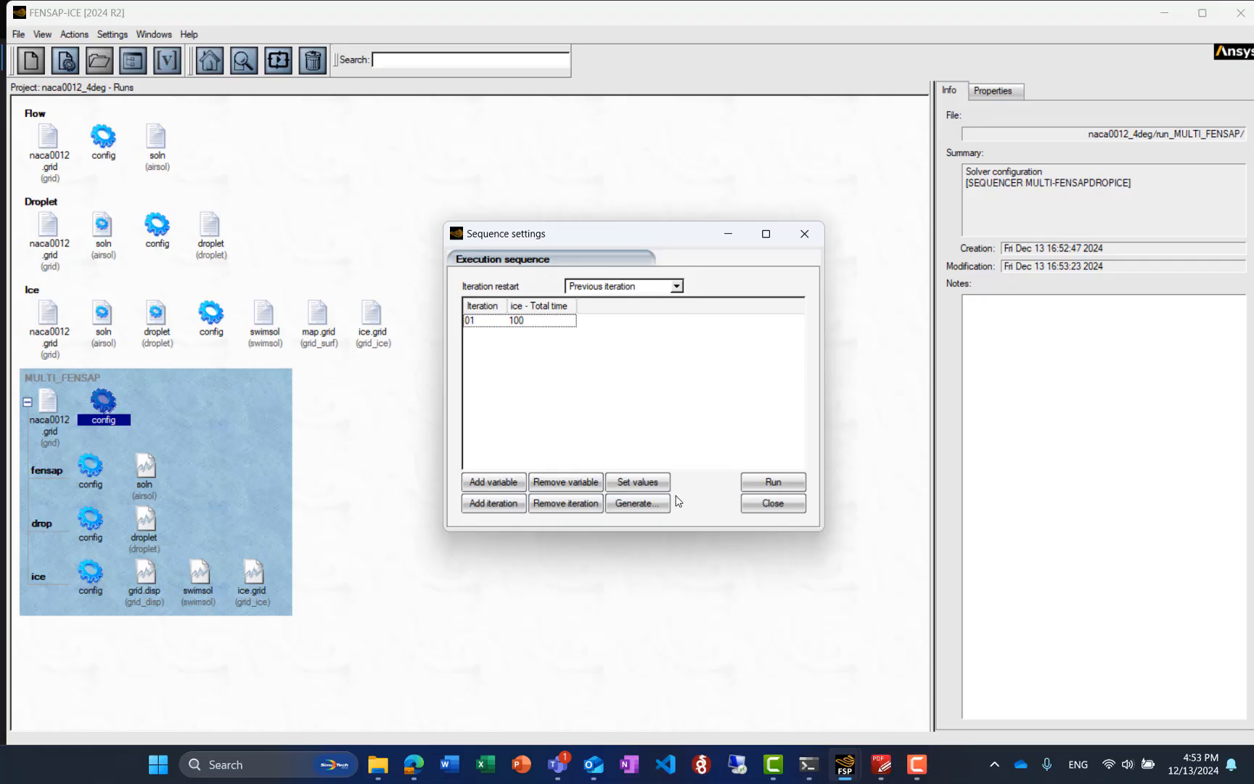
{"action": "left_click", "coordinate": [636, 505]}
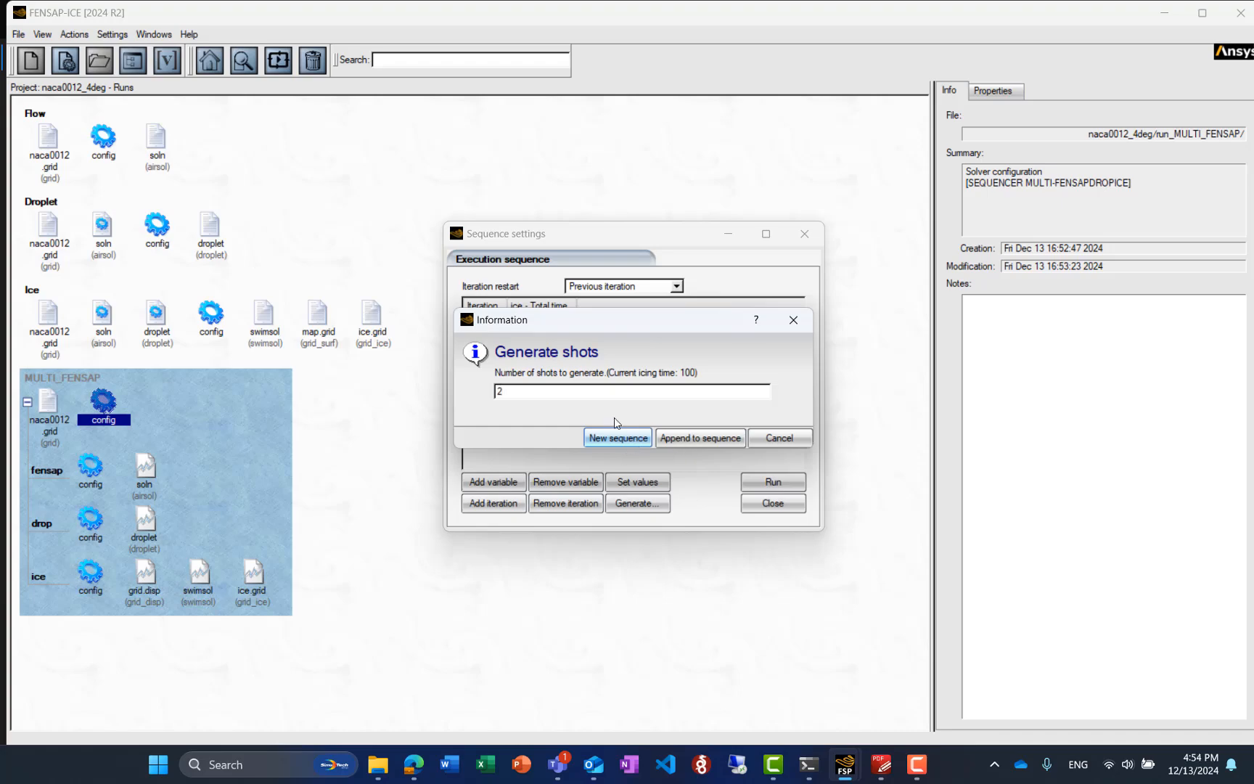
{"action": "left_click", "coordinate": [612, 440]}
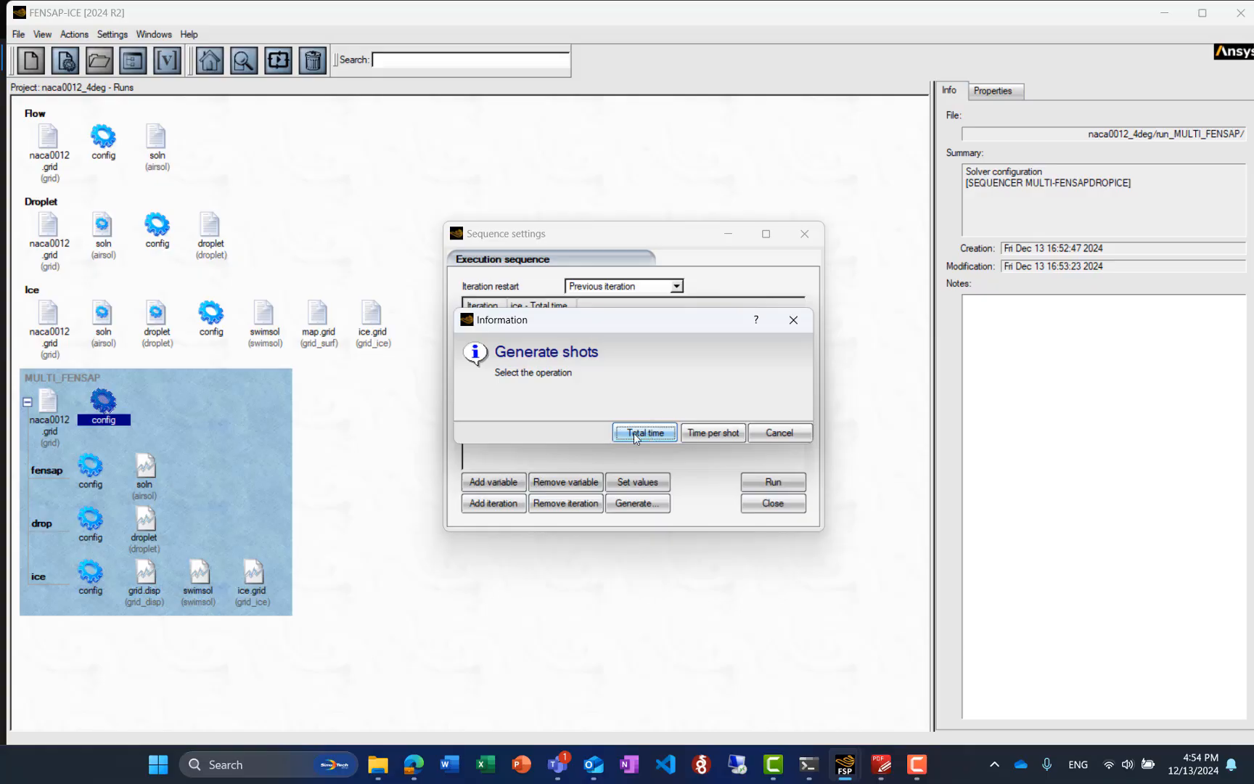
{"action": "left_click", "coordinate": [646, 433]}
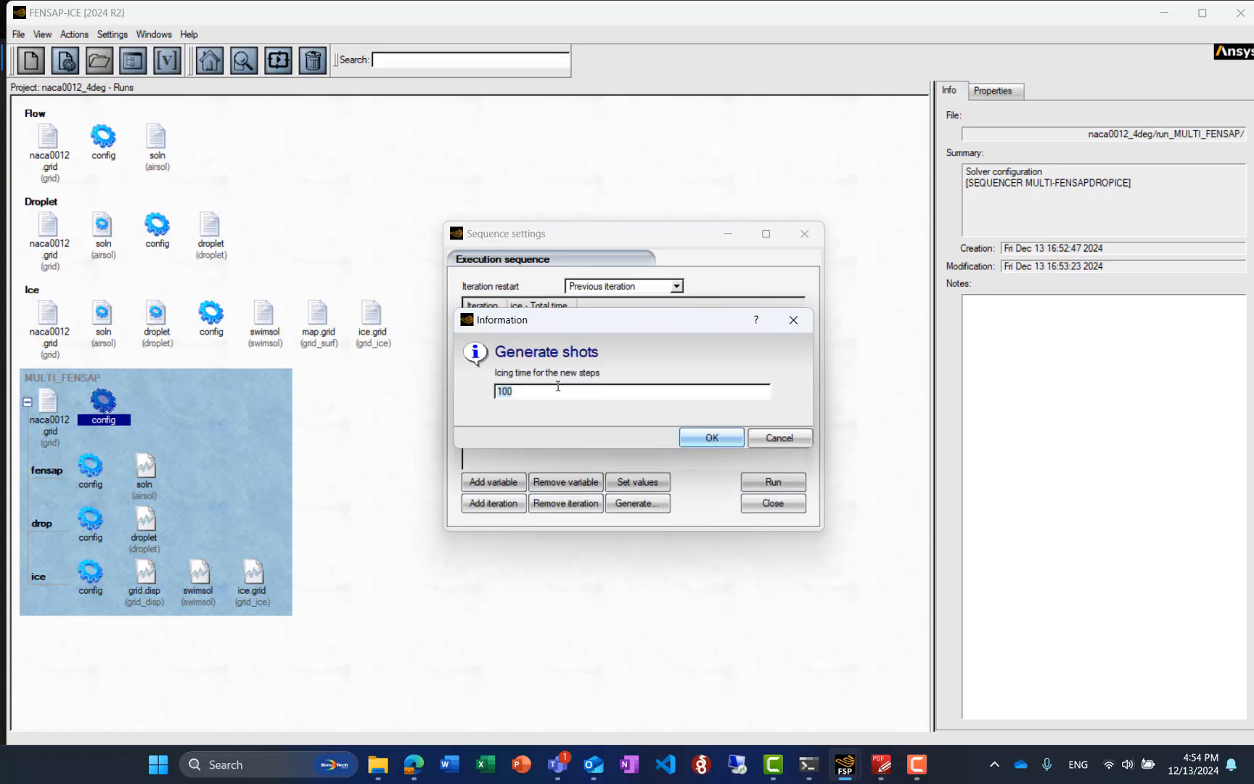
{"action": "type", "text": "420"}
{"action": "left_click", "coordinate": [710, 439]}
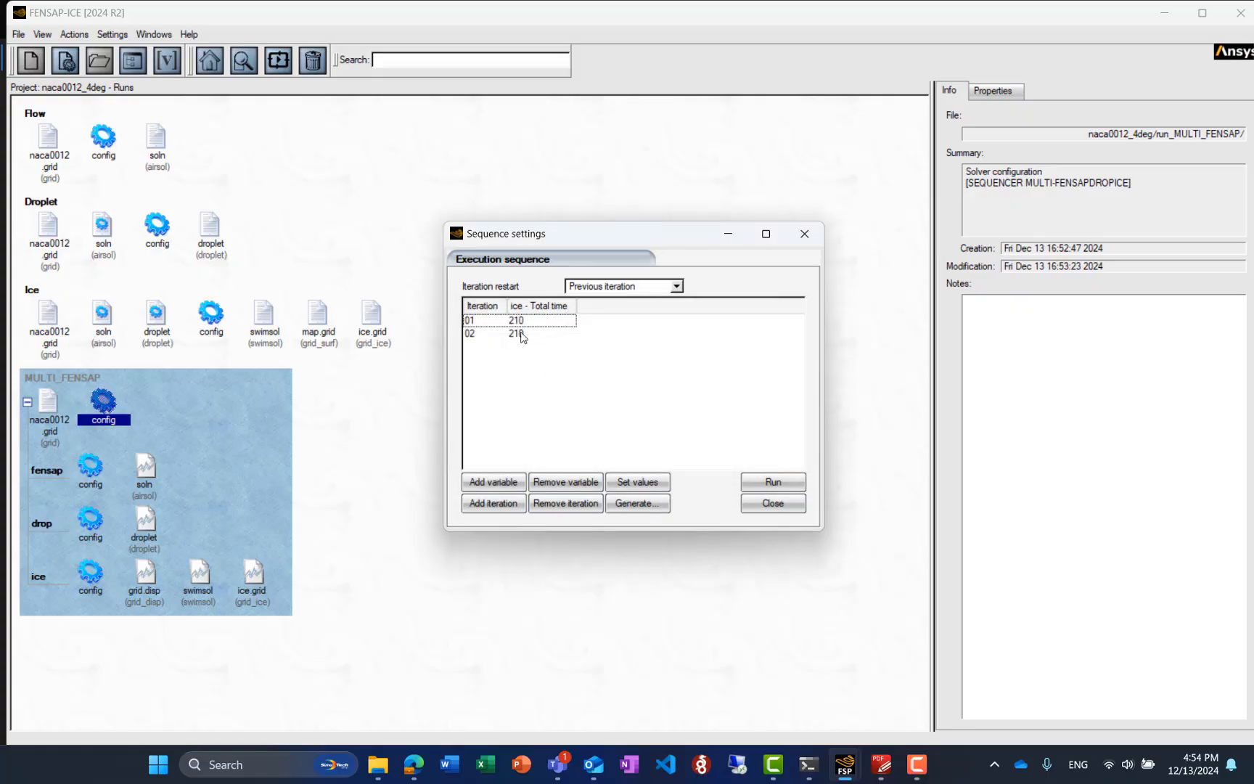
Review the value settings for the ice total time of iteration 01
{"action": "left_click", "coordinate": [508, 320]}
{"action": "left_click", "coordinate": [640, 481]}
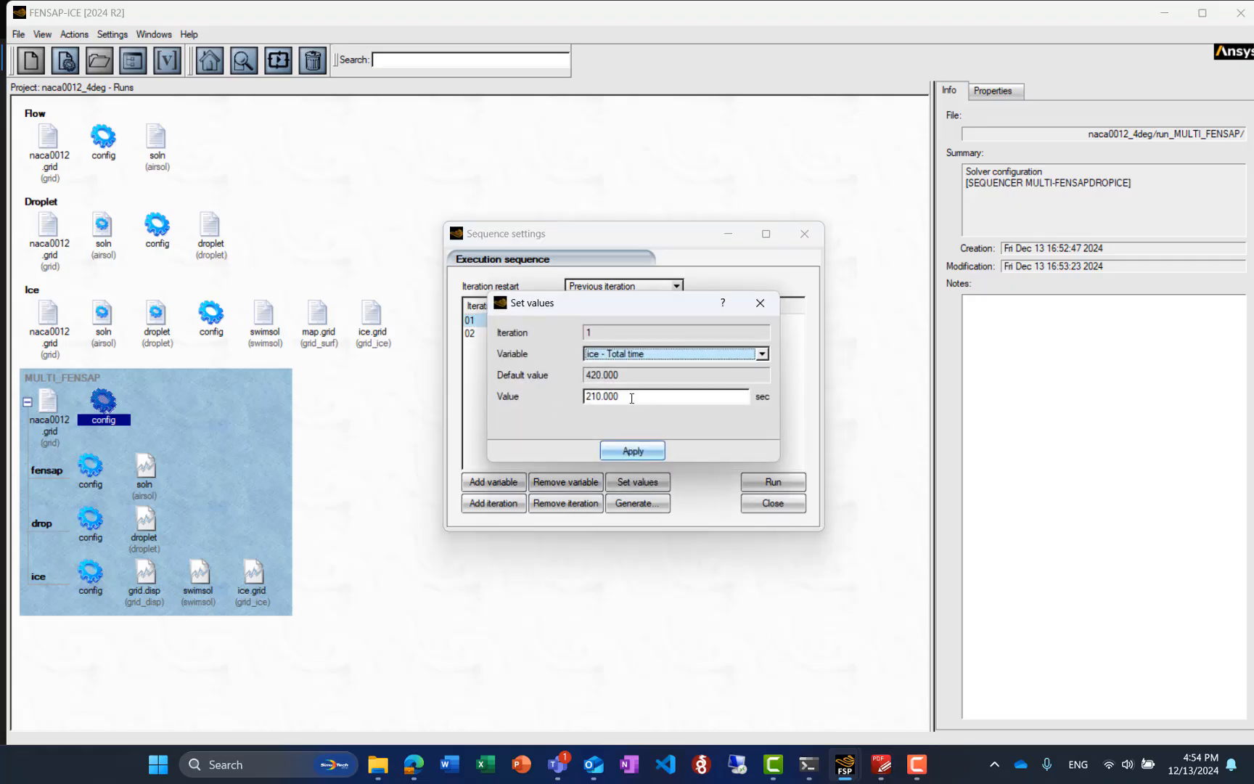
{"action": "left_click", "coordinate": [760, 302]}
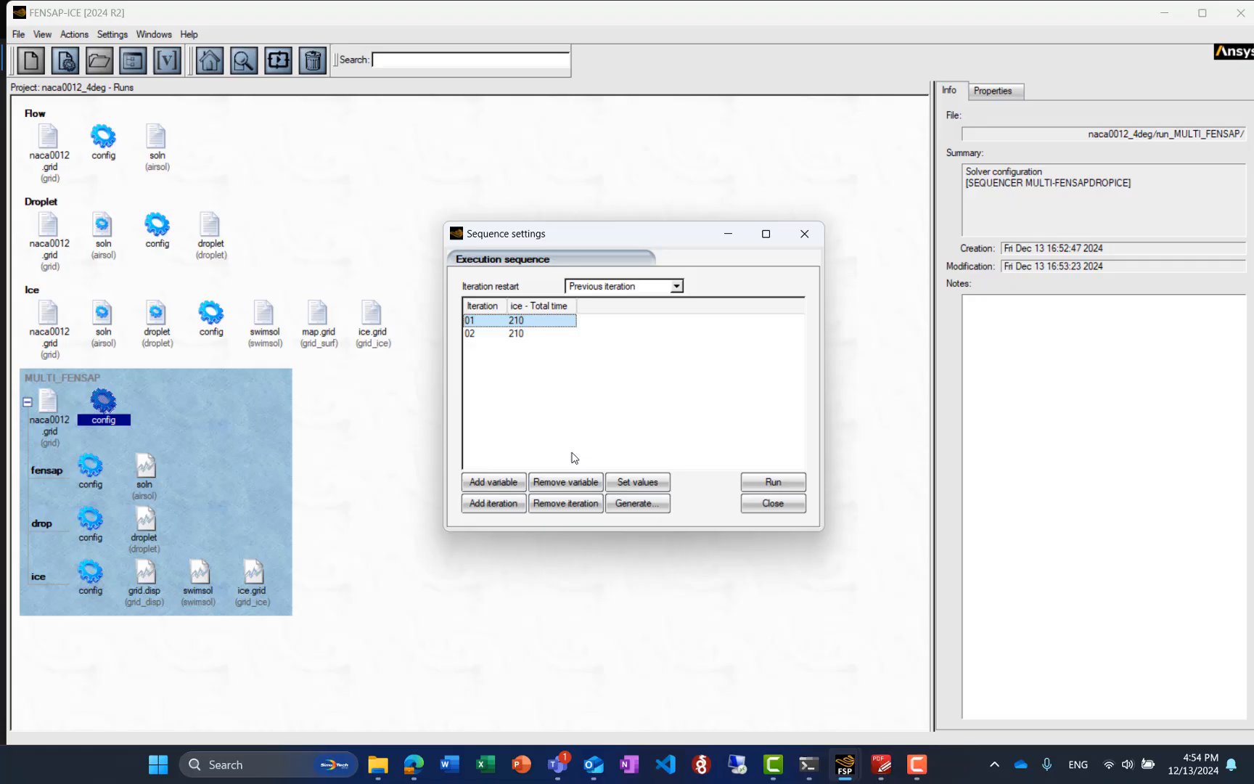
Add the CFL (FENSAP) variable from the fensap run to the execution sequence
{"action": "left_click", "coordinate": [491, 483]}
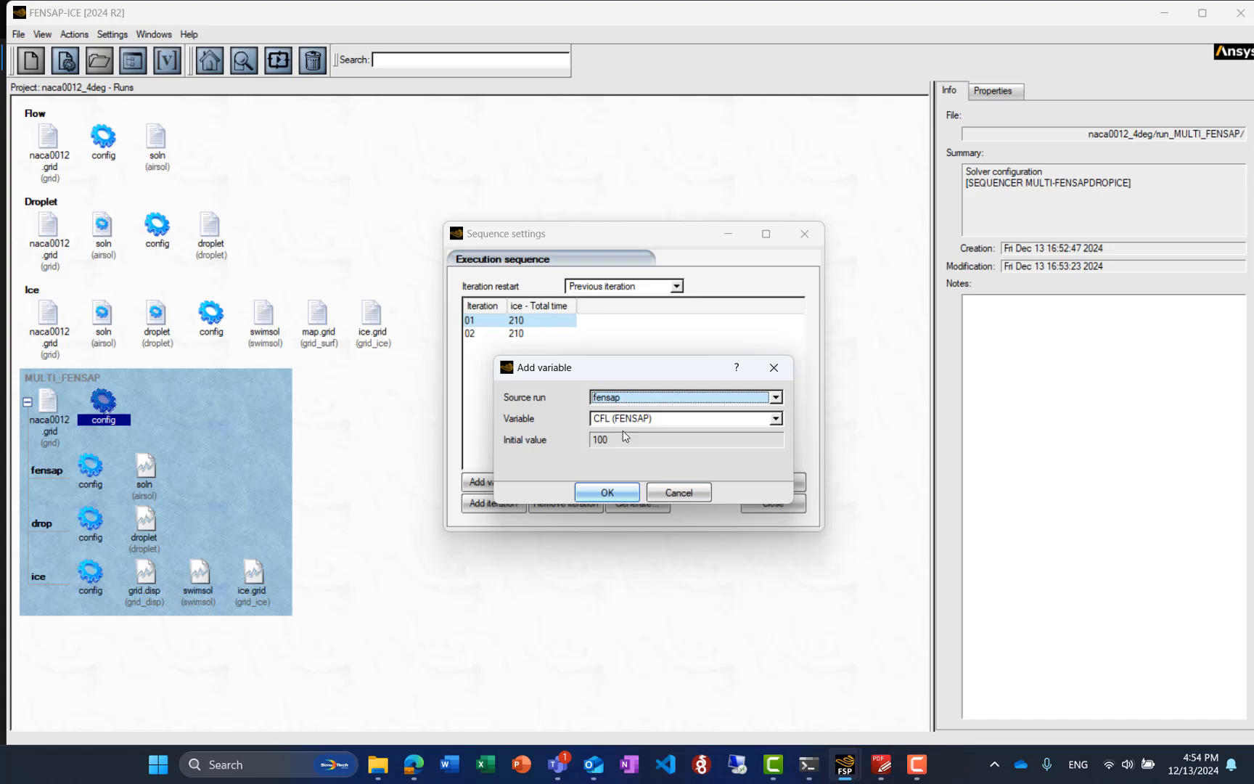
{"action": "left_click", "coordinate": [775, 419]}
{"action": "left_click", "coordinate": [780, 422]}
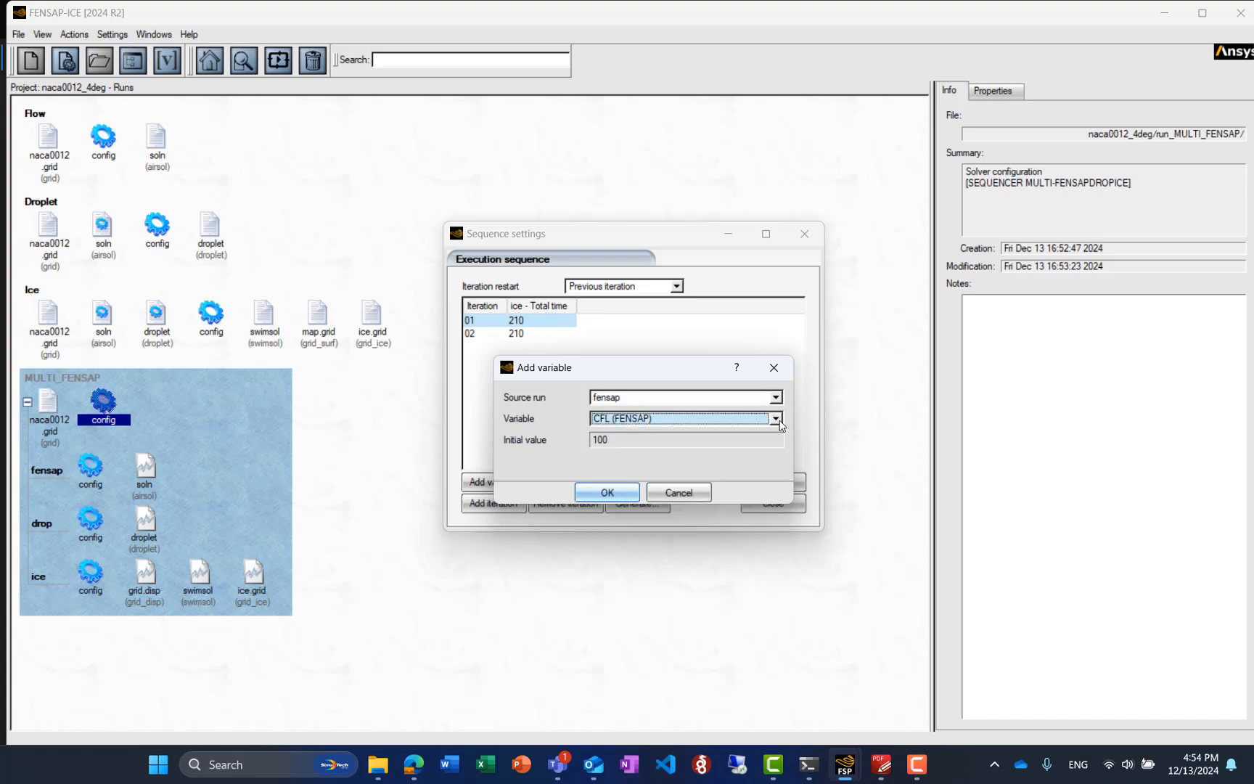
{"action": "left_click", "coordinate": [617, 494]}
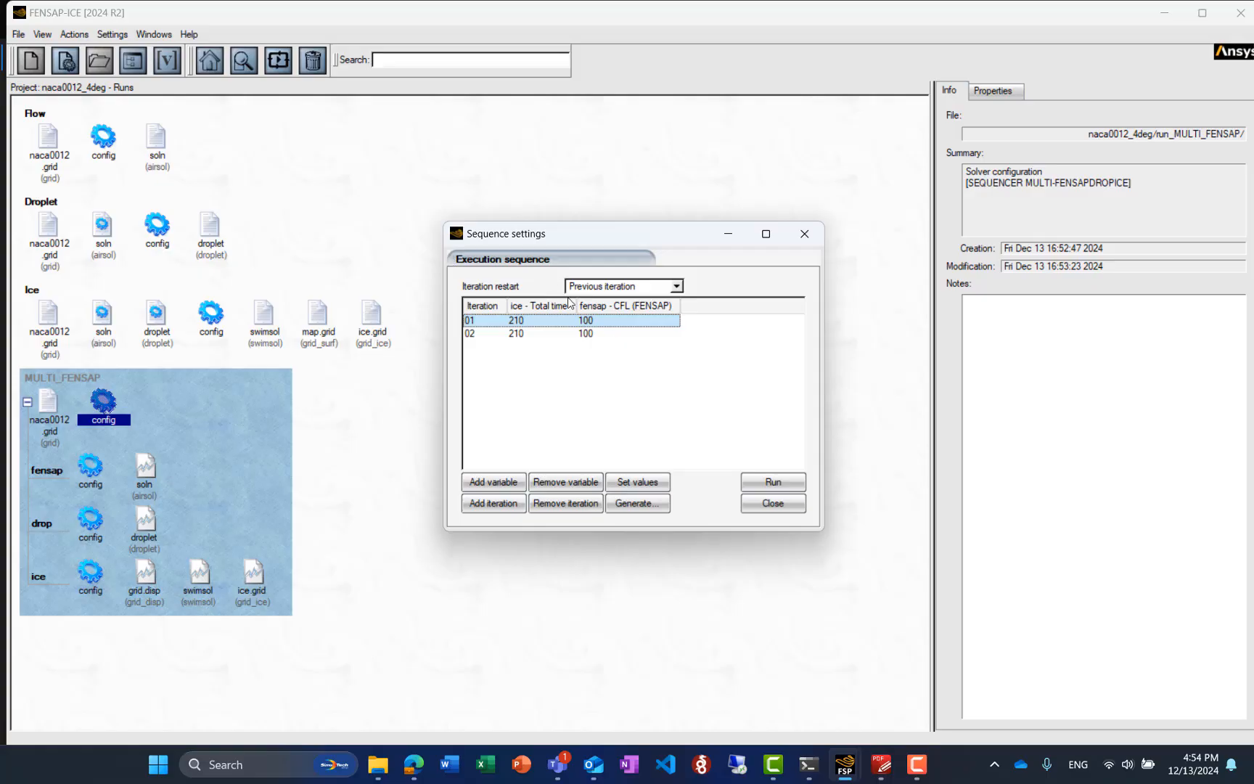
Start the MULTI_FENSAP run on 12 CPUs
{"action": "left_click", "coordinate": [784, 480]}
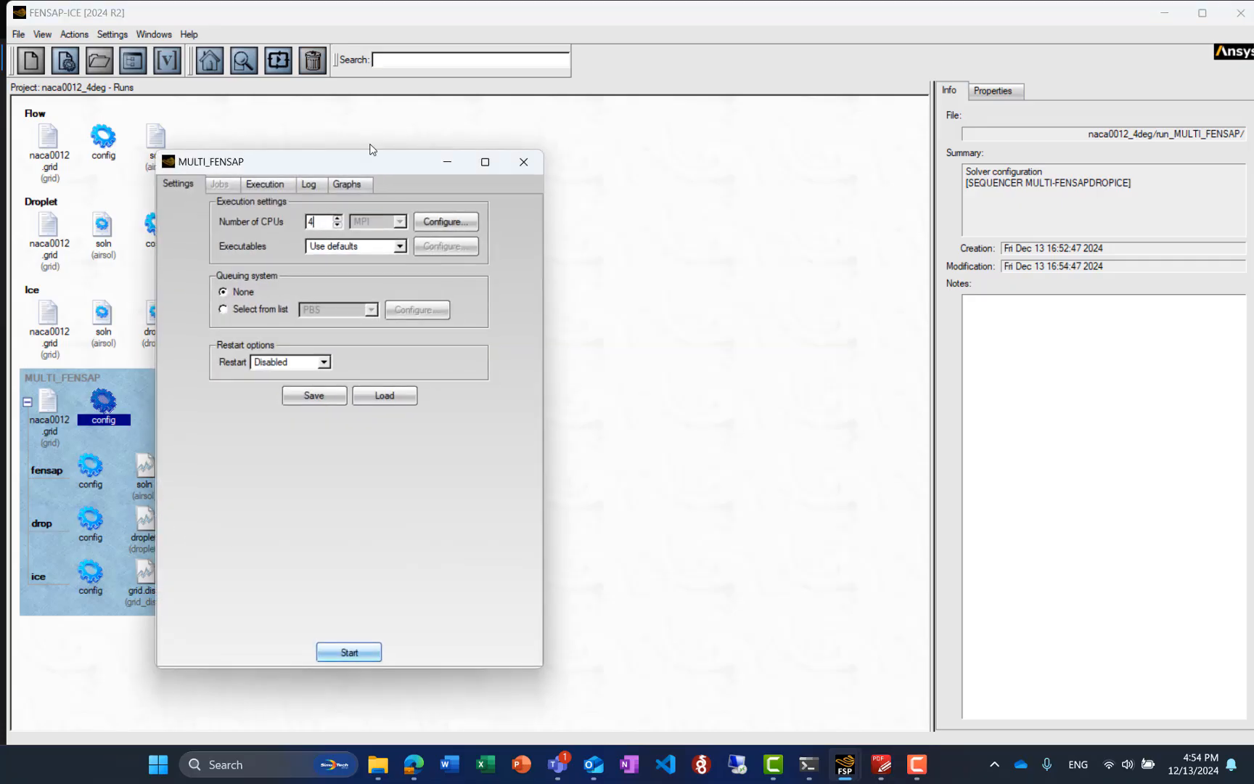
{"action": "left_click_drag", "start_coordinate": [287, 164], "coordinate": [511, 146]}
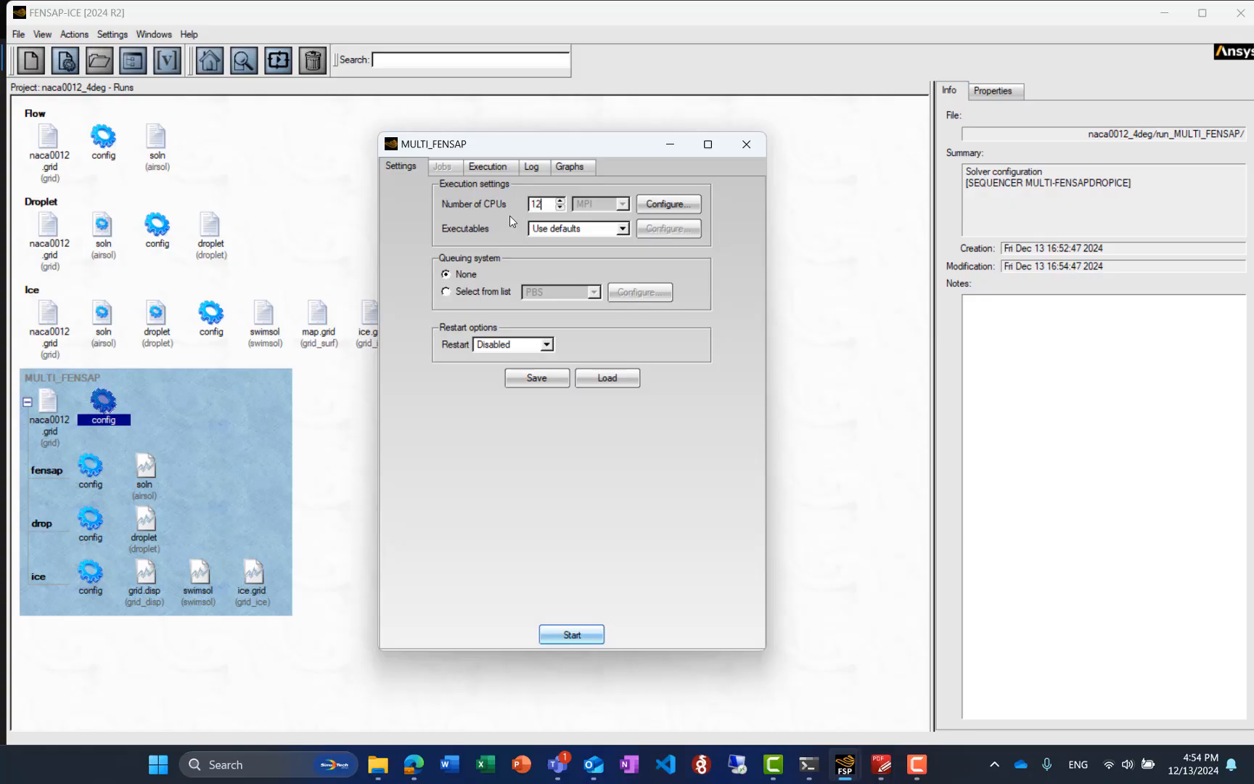
{"action": "left_click", "coordinate": [579, 642]}
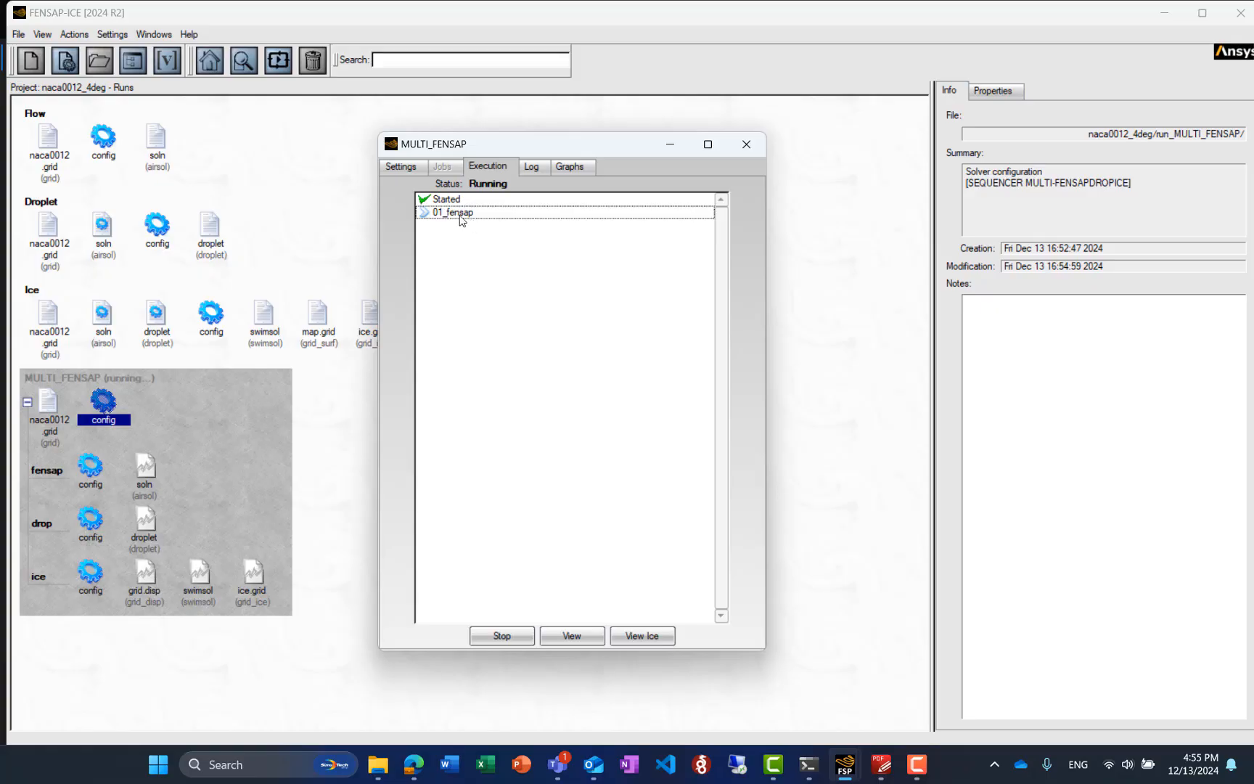
Monitor the running sequence through its solver log, execution status and convergence graph
{"action": "left_click", "coordinate": [532, 168]}
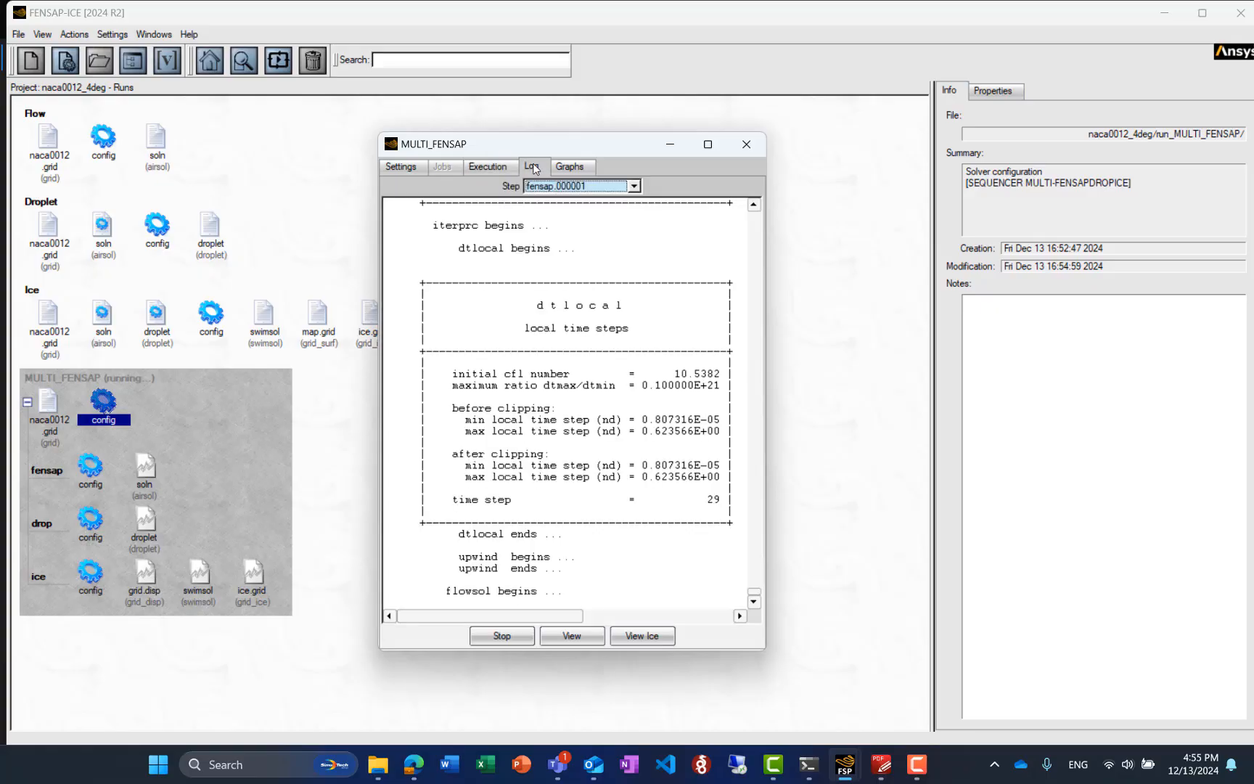
{"action": "left_click", "coordinate": [634, 188]}
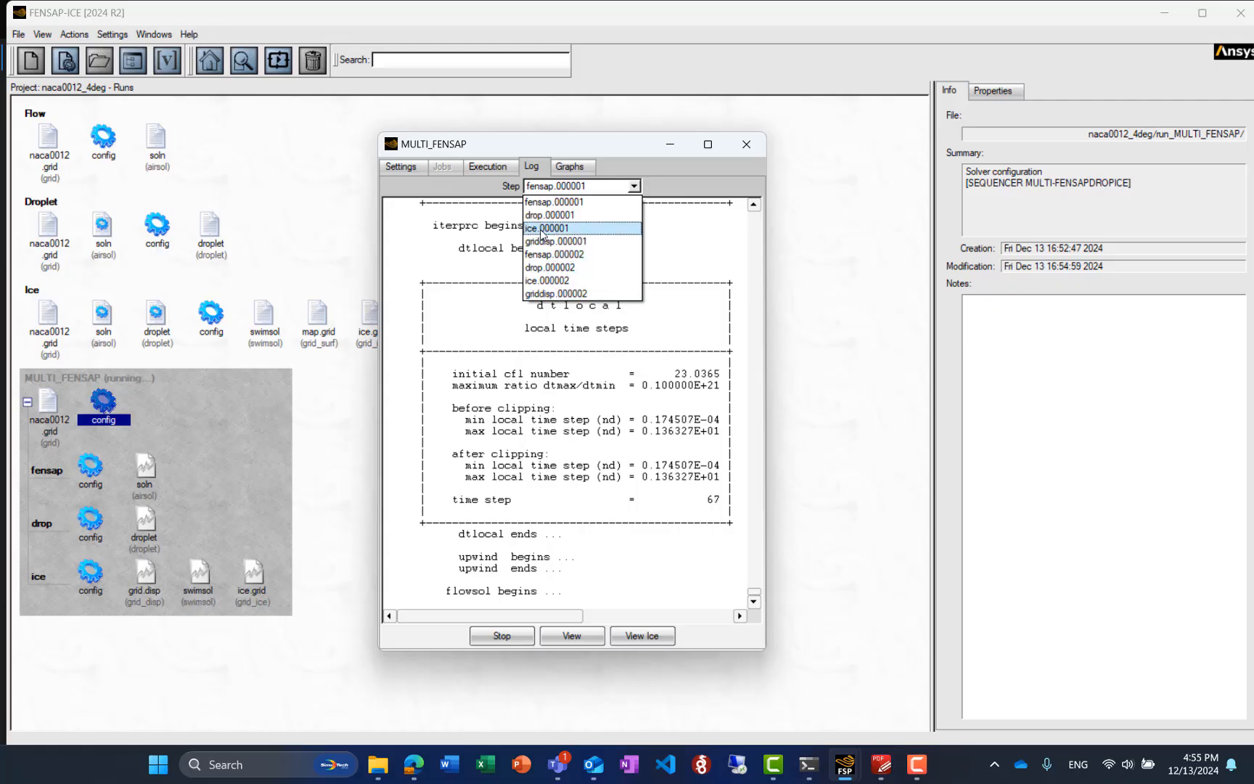
{"action": "left_click", "coordinate": [488, 167]}
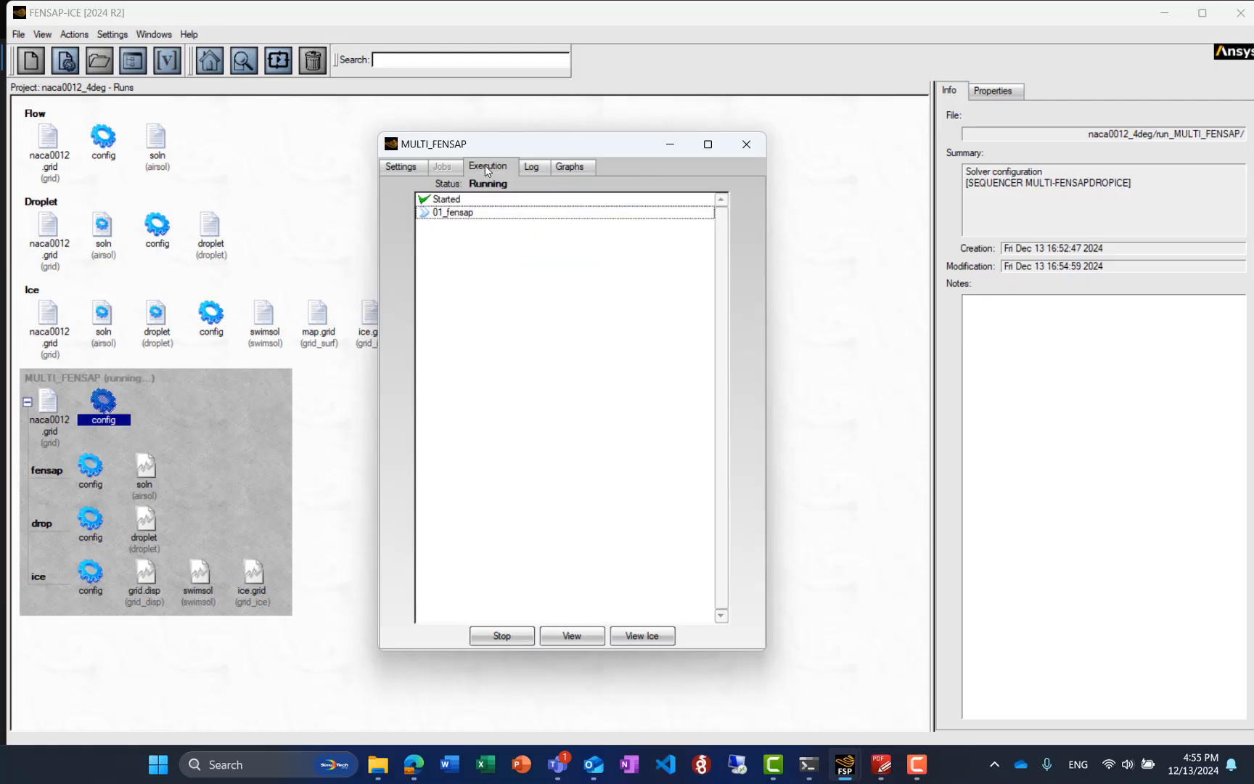
{"action": "left_click", "coordinate": [532, 168]}
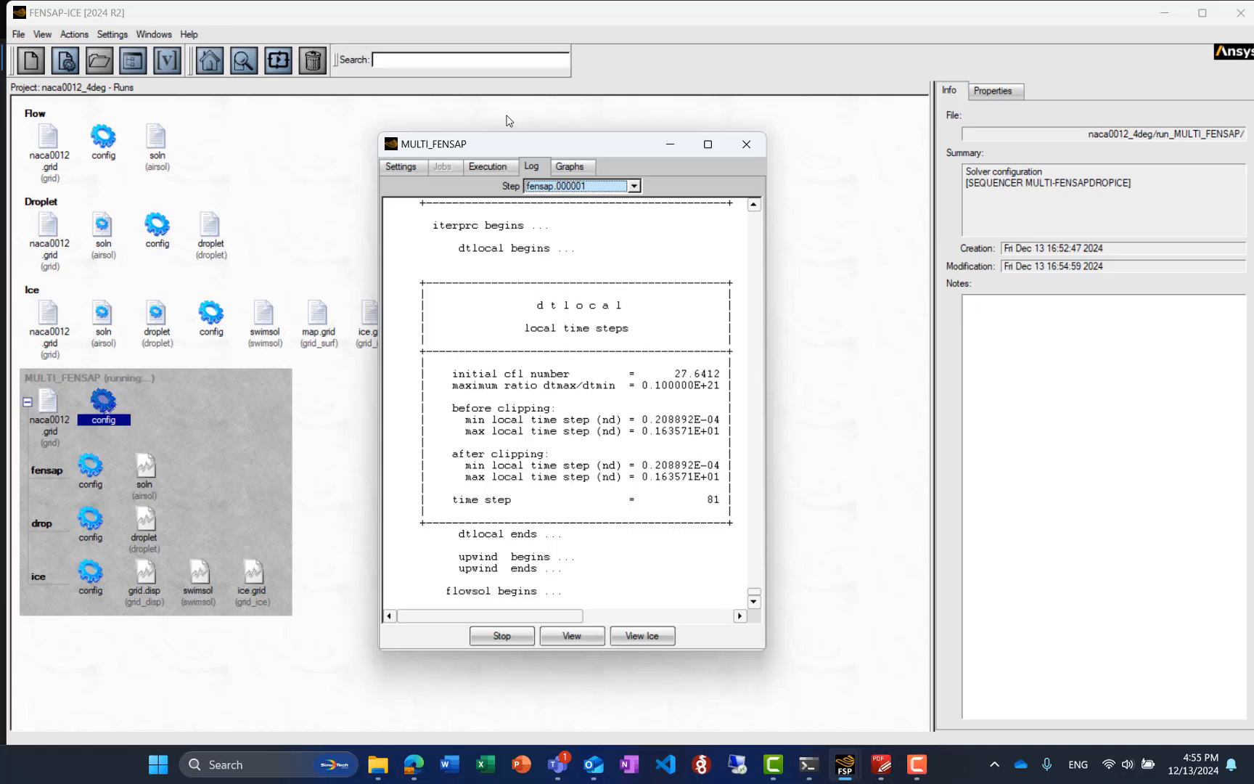
{"action": "left_click", "coordinate": [574, 164]}
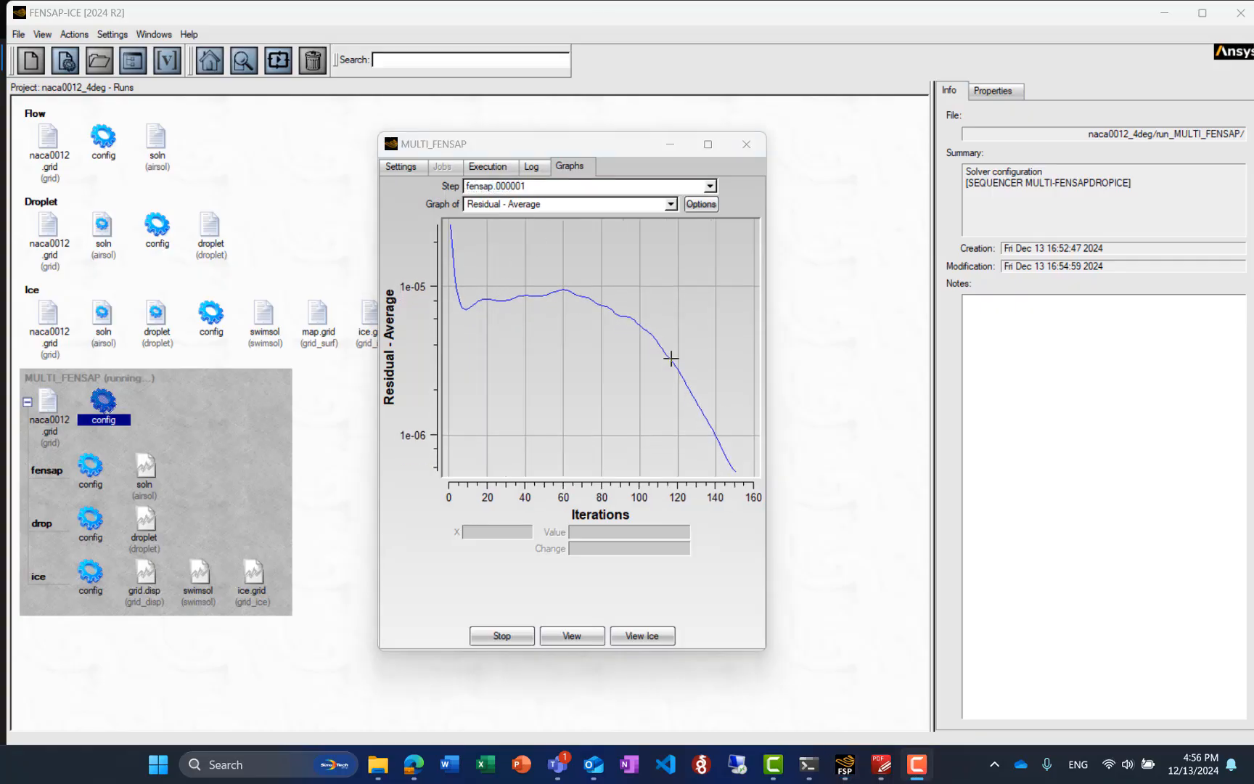
Open the airsol solution of the first fensap shot in Viewmerical and load the numbered dataset
{"action": "left_click", "coordinate": [586, 640]}
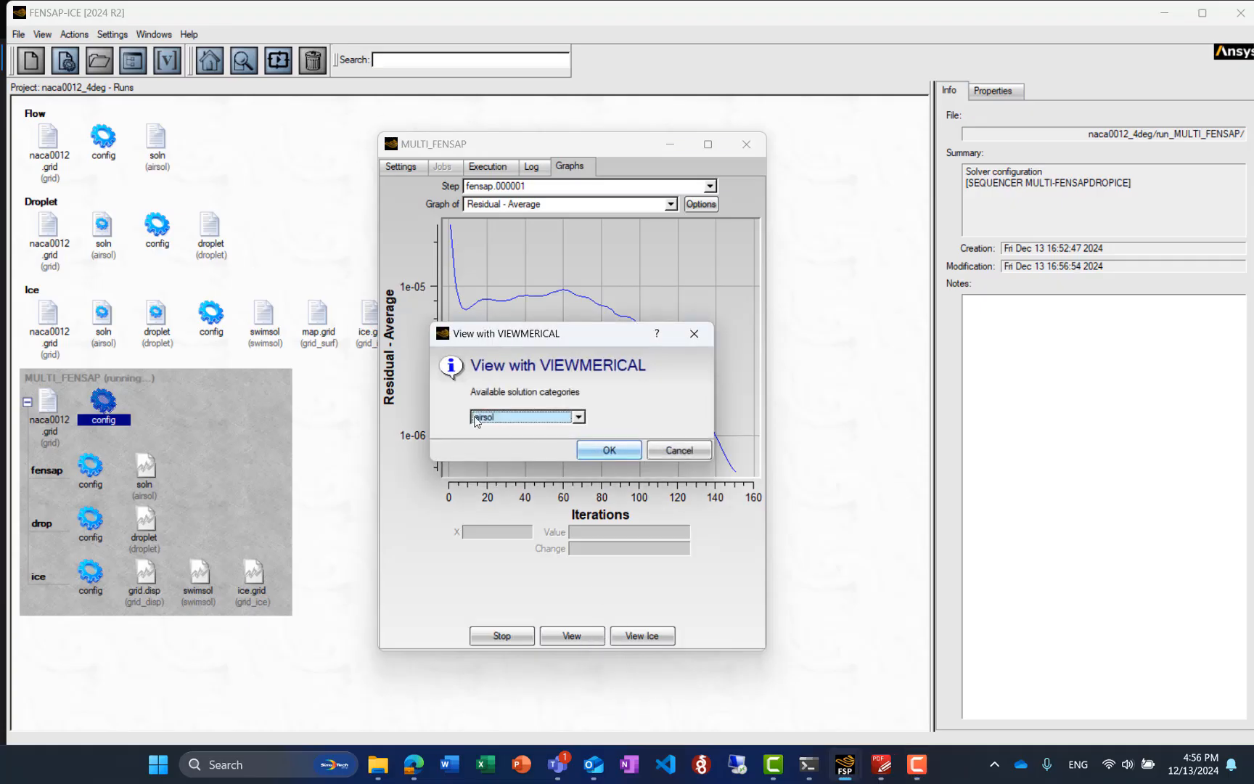
{"action": "left_click", "coordinate": [529, 418]}
{"action": "left_click", "coordinate": [529, 433]}
{"action": "left_click", "coordinate": [609, 450]}
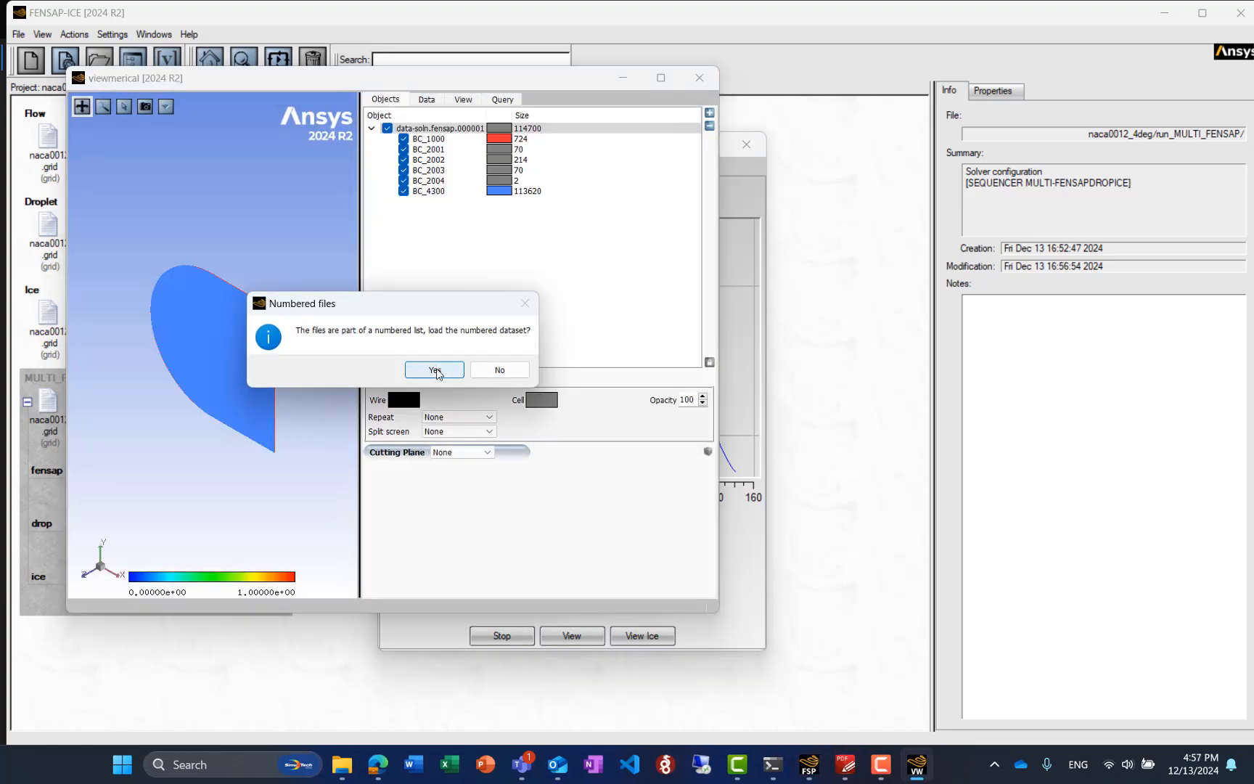
{"action": "left_click", "coordinate": [436, 371]}
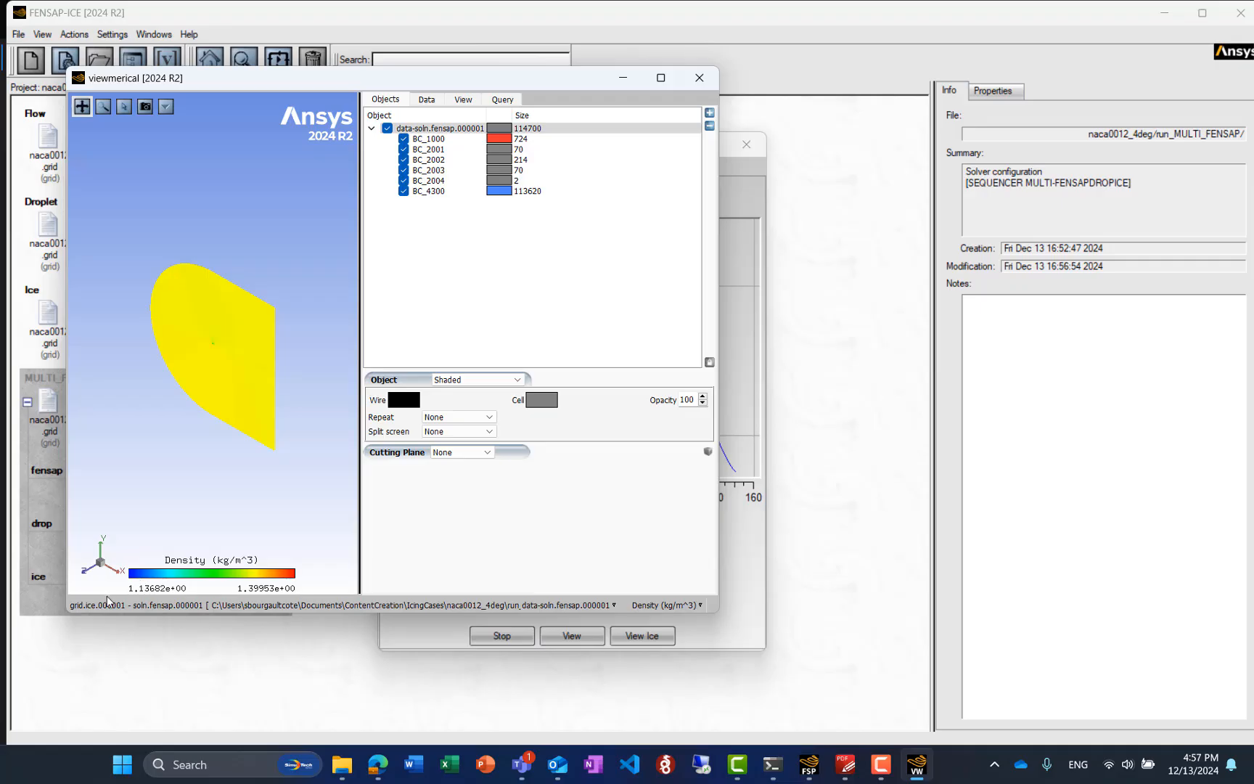
Display the Pressure (N/m^2) field around the airfoil in a close-up view along the Z axis
{"action": "scroll", "coordinate": [221, 352], "scroll_direction": "up", "scroll_amount": 5}
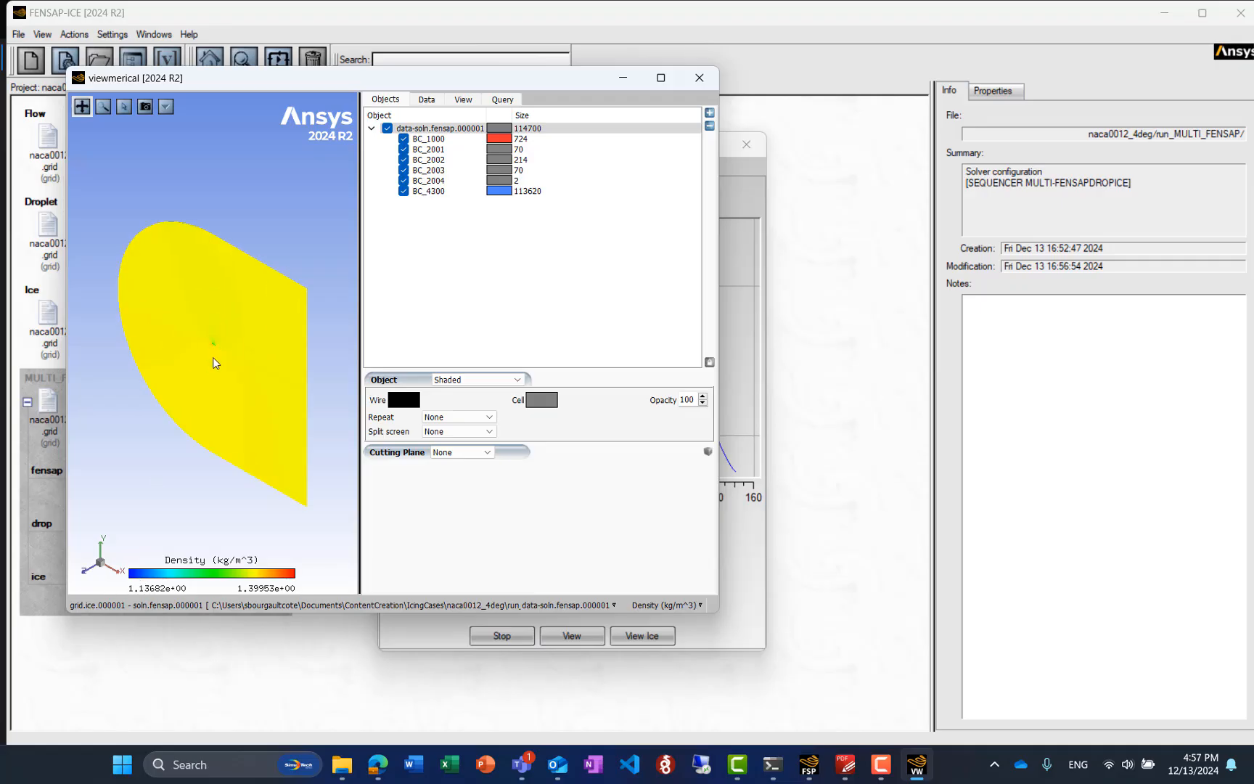
{"action": "left_click", "coordinate": [81, 573]}
{"action": "scroll", "coordinate": [204, 343], "scroll_direction": "up", "scroll_amount": 5}
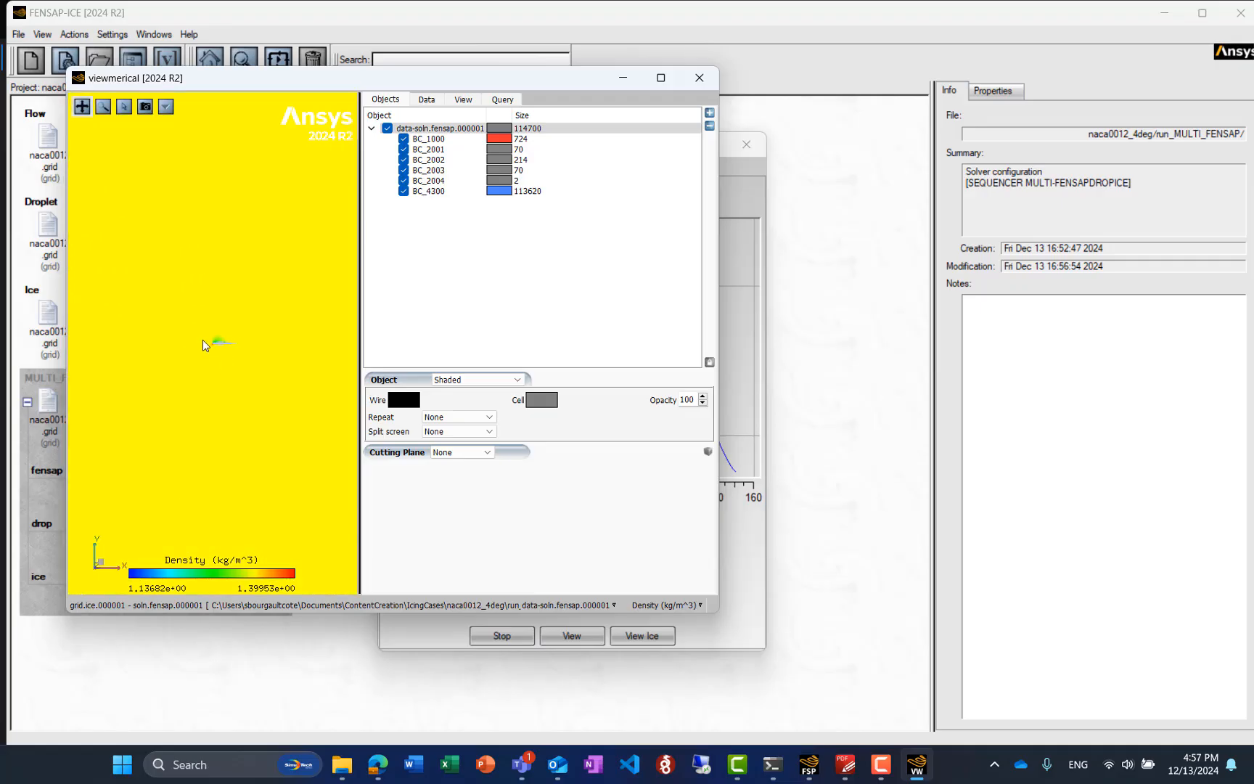
{"action": "scroll", "coordinate": [207, 347], "scroll_direction": "up", "scroll_amount": 5}
{"action": "left_click", "coordinate": [426, 99]}
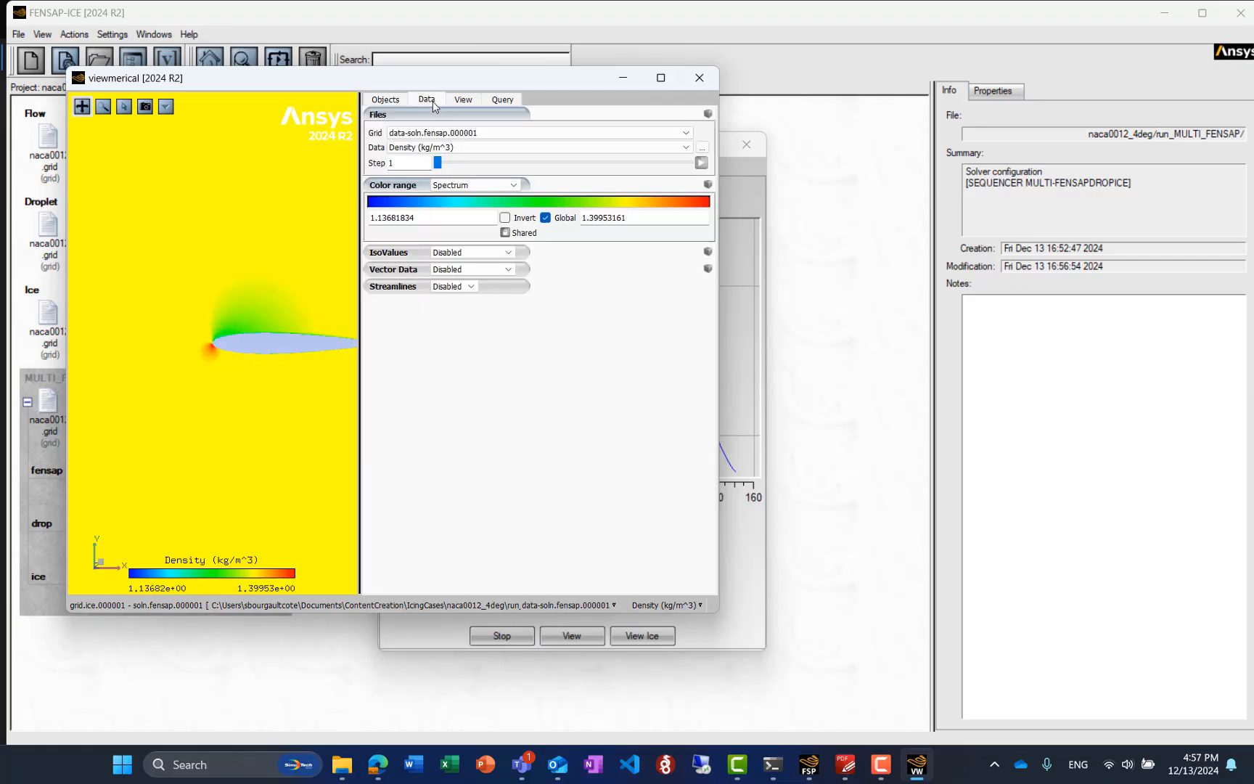
{"action": "left_click", "coordinate": [454, 147]}
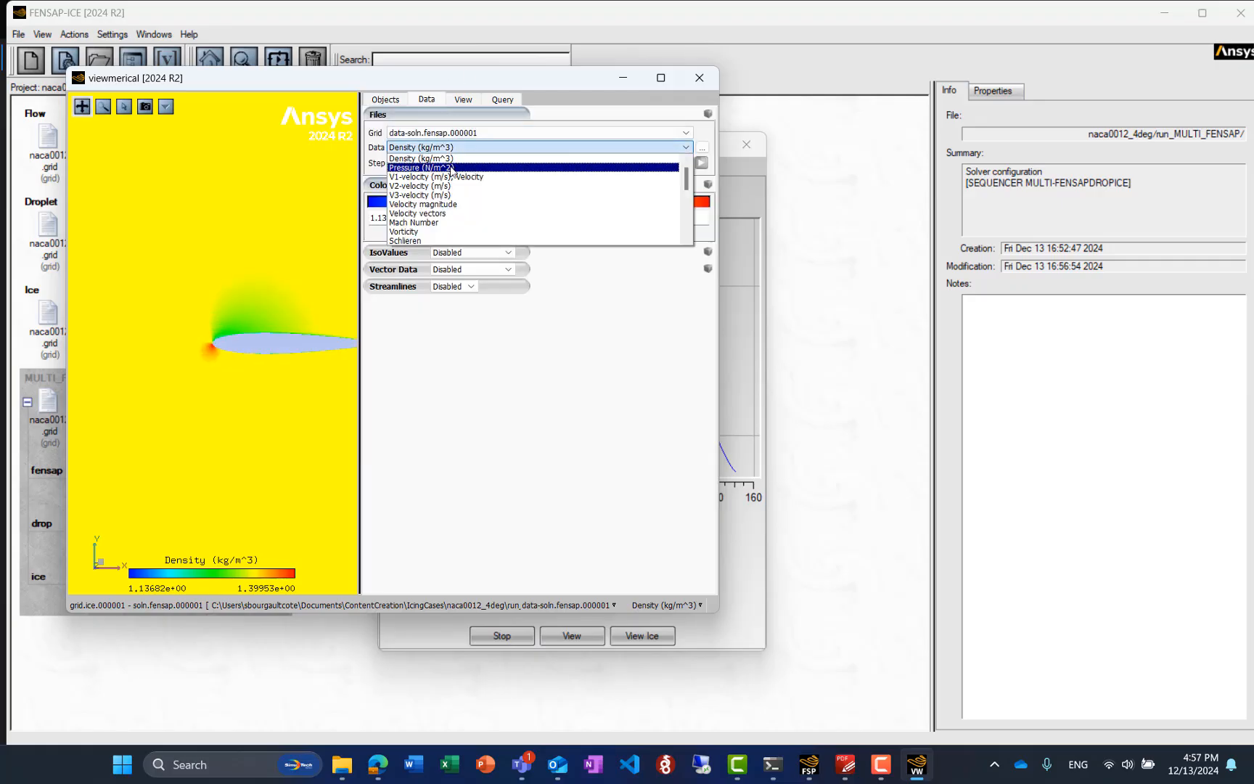
{"action": "left_click", "coordinate": [451, 168]}
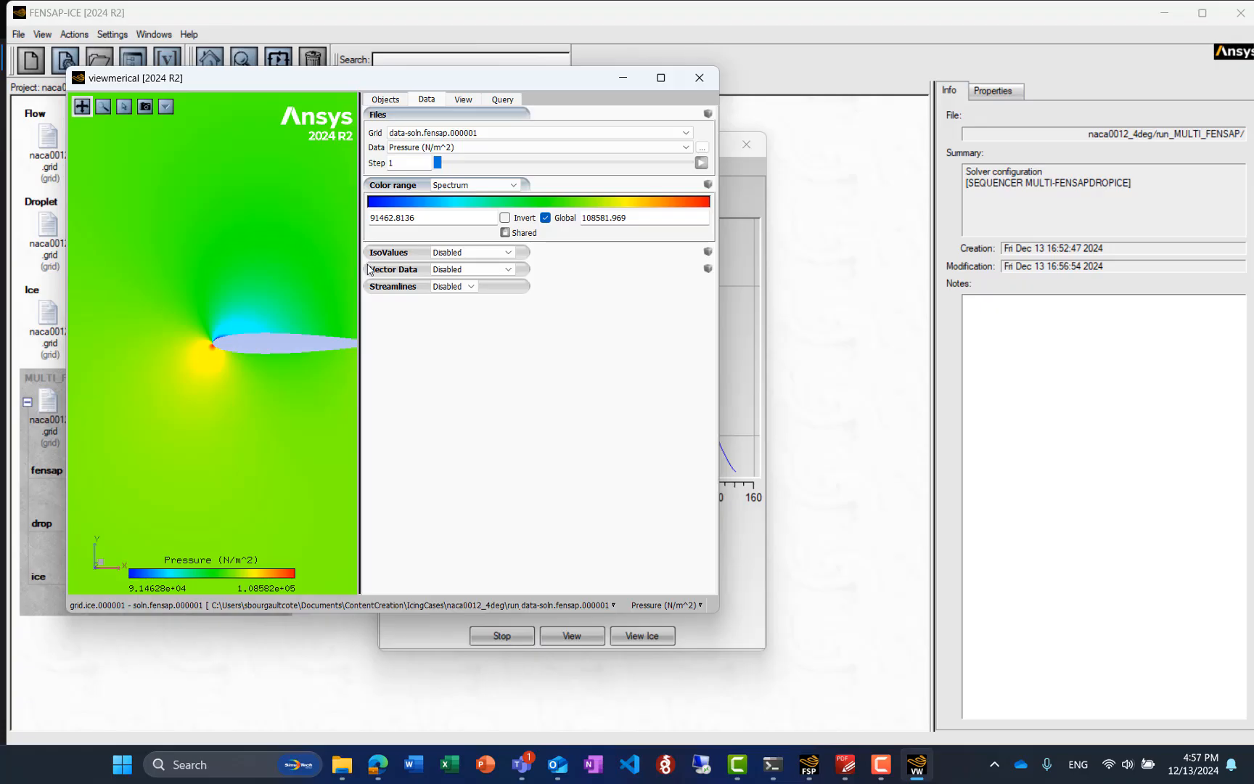
Close the first-shot pressure view and check the sequence's execution status and the average residual graph of the second fensap shot
{"action": "left_click", "coordinate": [700, 79]}
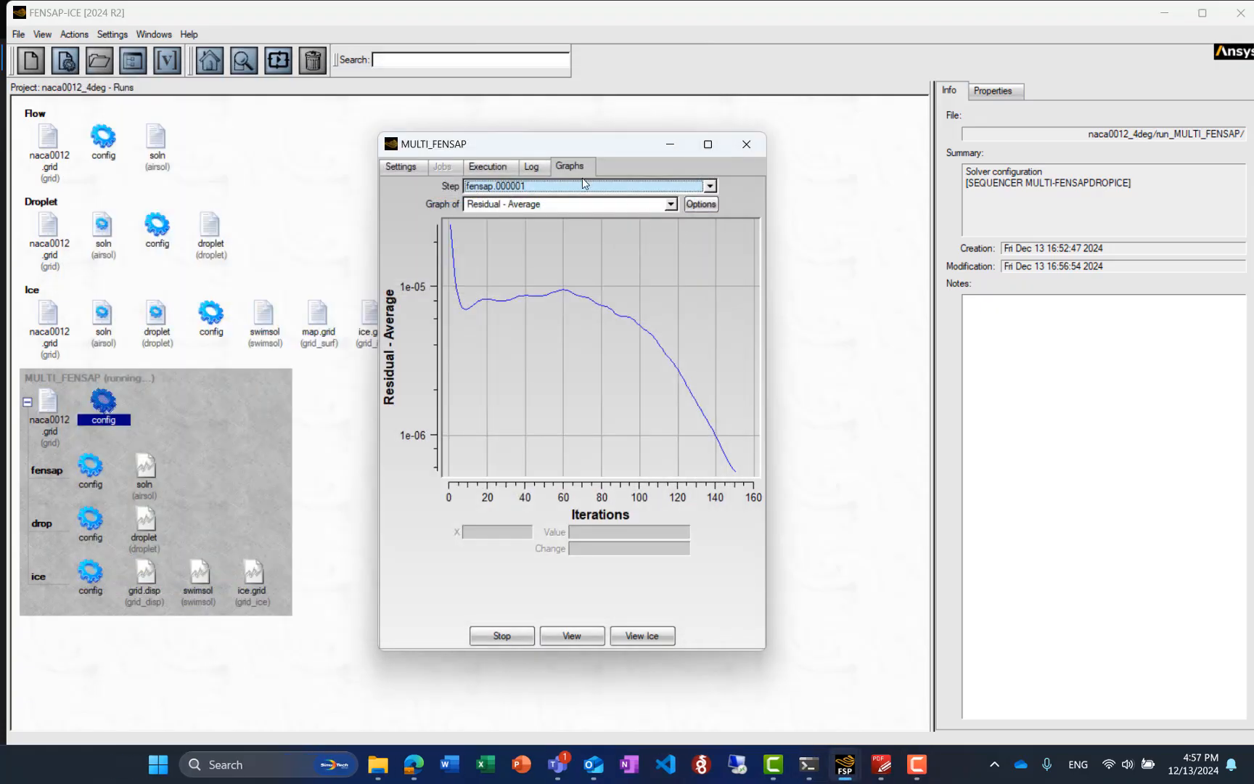
{"action": "left_click", "coordinate": [488, 166]}
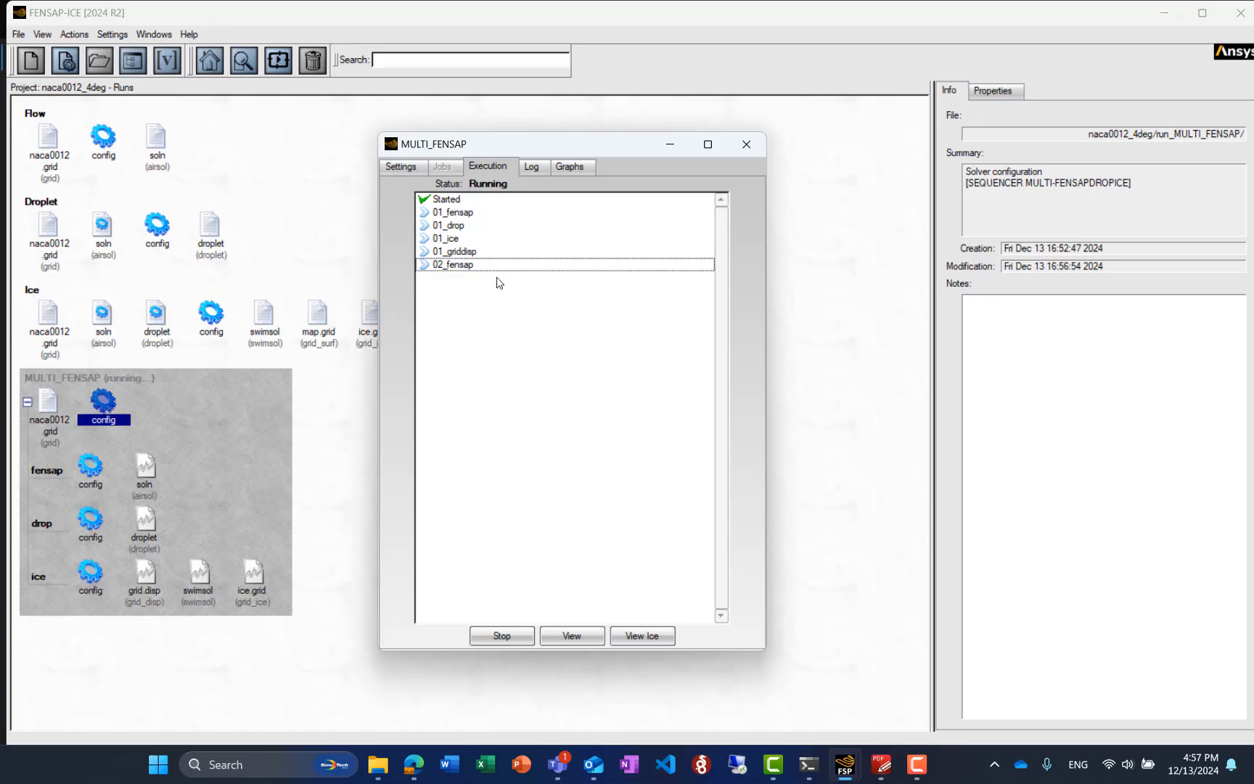
{"action": "left_click", "coordinate": [570, 166]}
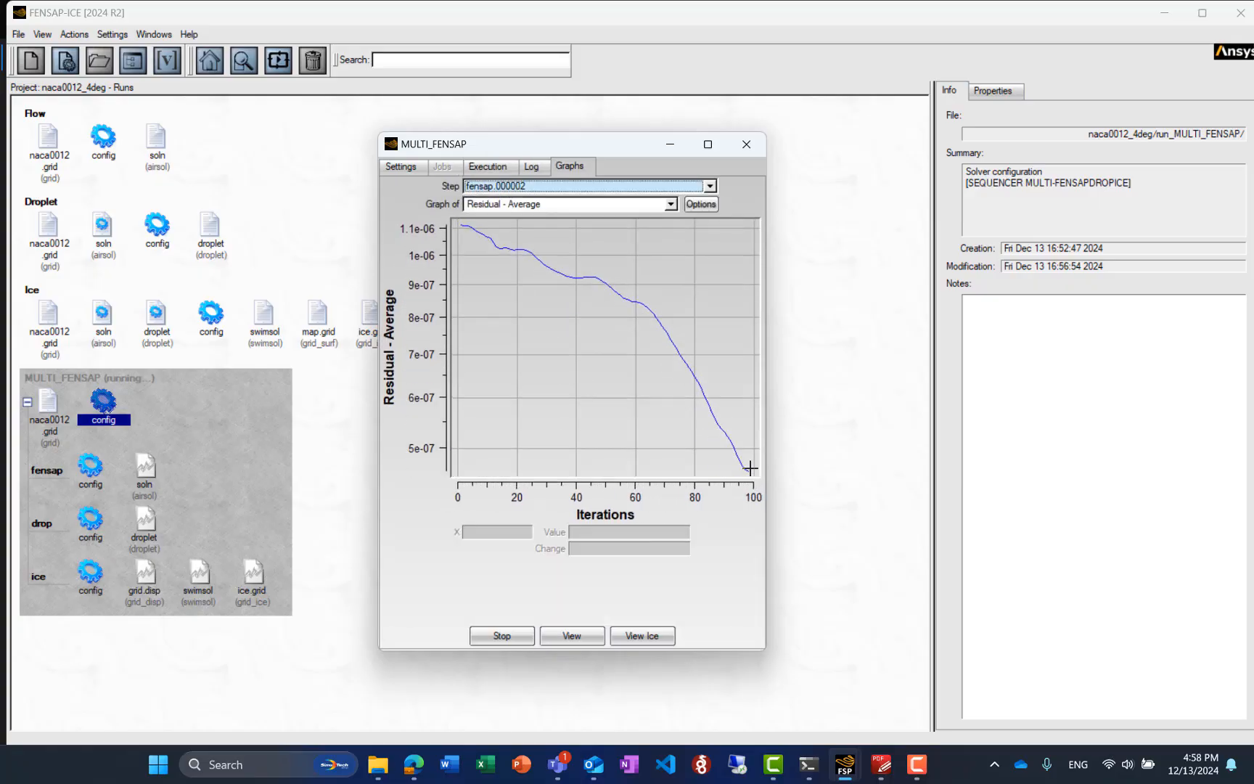
{"action": "left_click", "coordinate": [488, 167]}
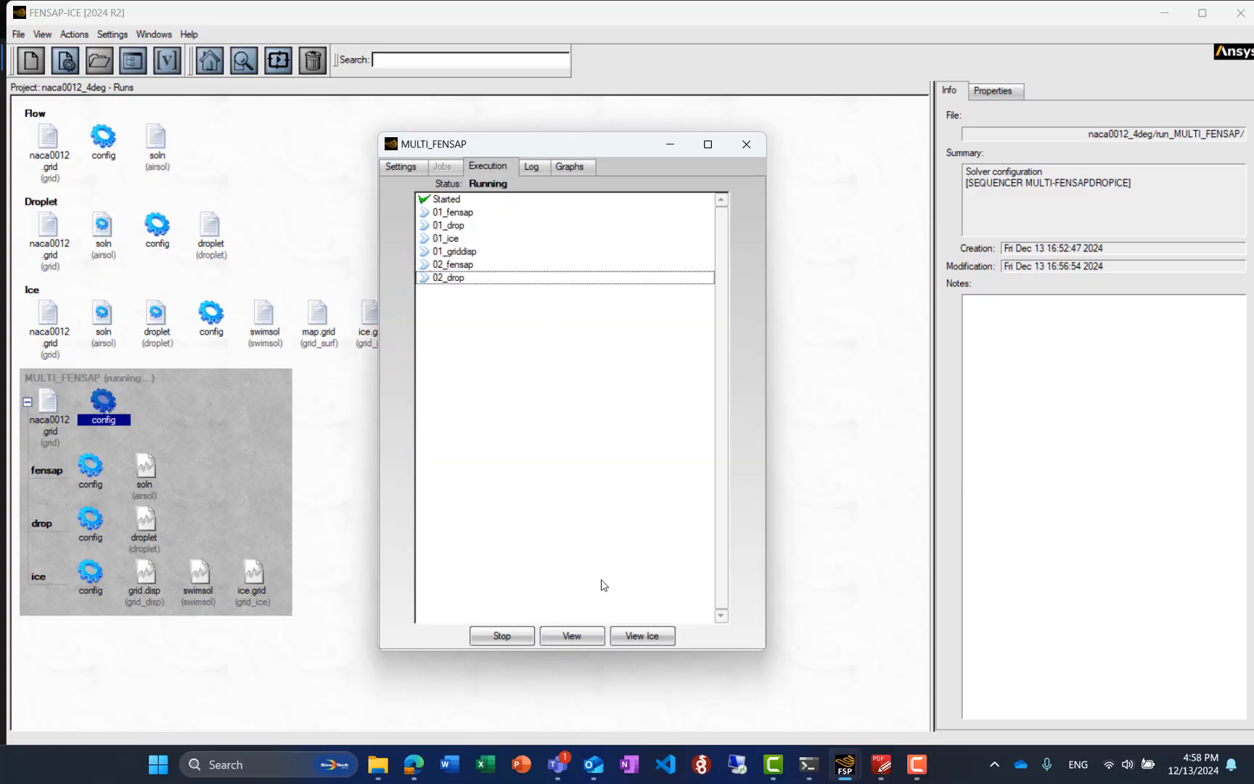
Open all files of the airsol solution category from the MULTI_FENSAP run in Viewmerical
{"action": "left_click", "coordinate": [584, 641]}
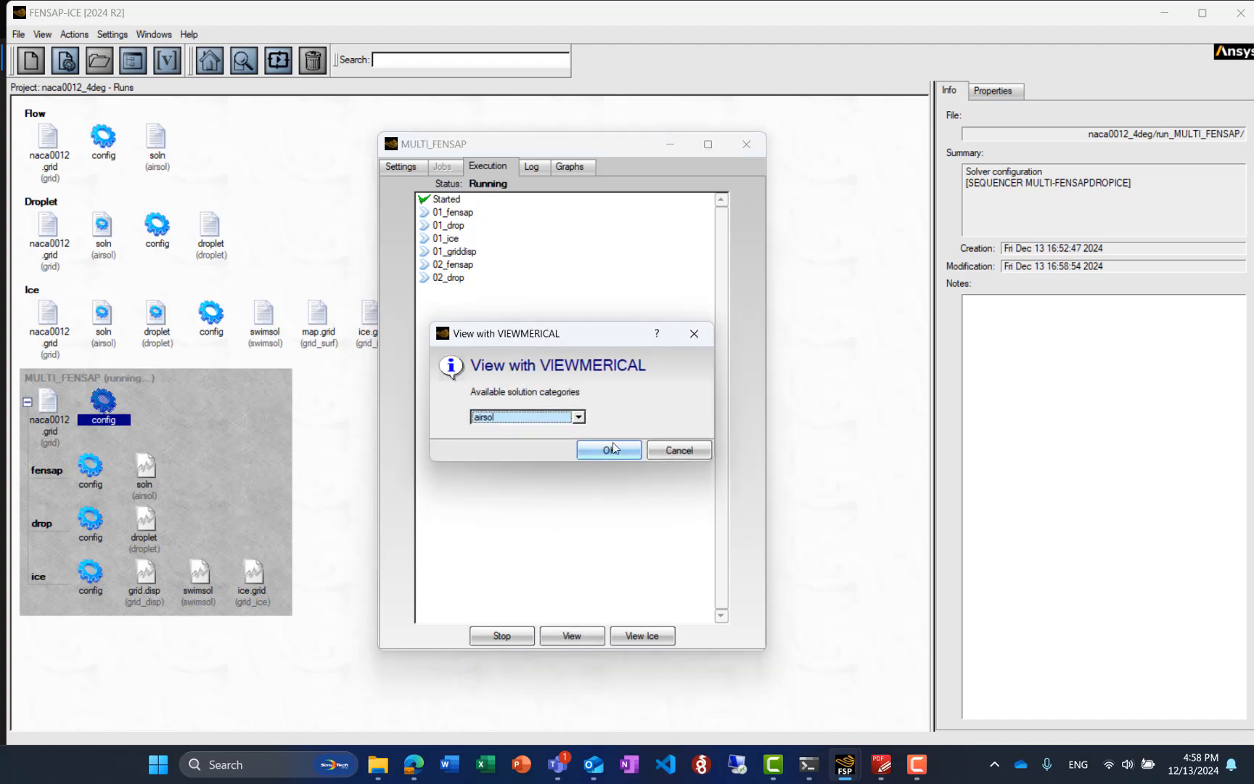
{"action": "left_click", "coordinate": [623, 452]}
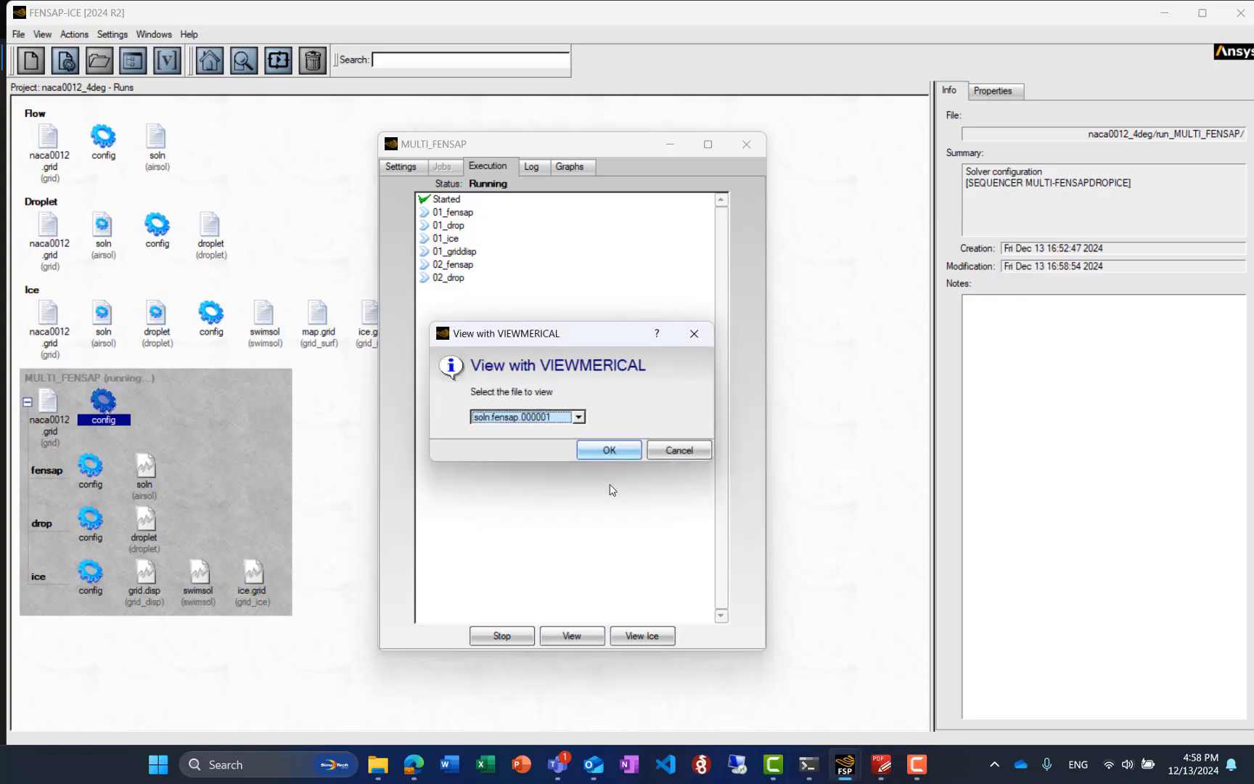
{"action": "left_click", "coordinate": [578, 418]}
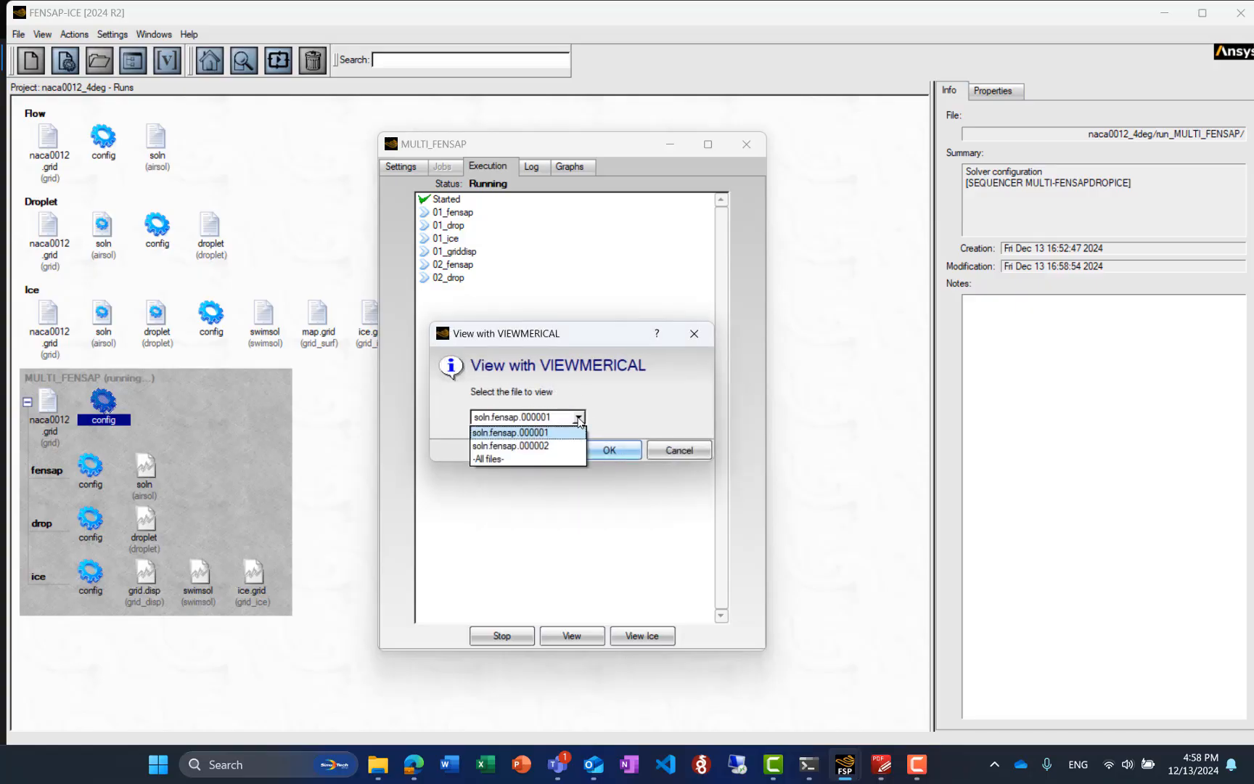
{"action": "left_click", "coordinate": [492, 461]}
{"action": "left_click", "coordinate": [608, 451]}
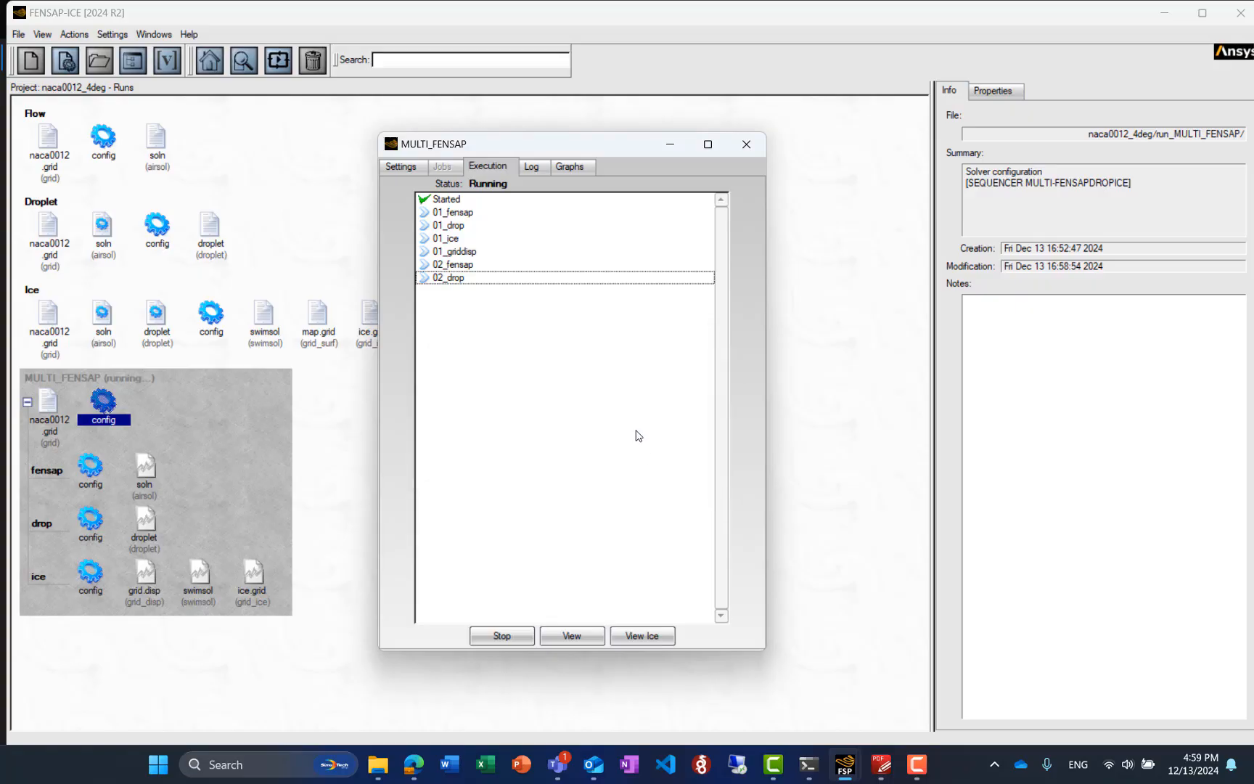
Display the Pressure (N/m^2) field of the multi-shot airflow solution in a closer view of the airfoil
{"action": "scroll", "coordinate": [498, 392], "scroll_direction": "up", "scroll_amount": 12}
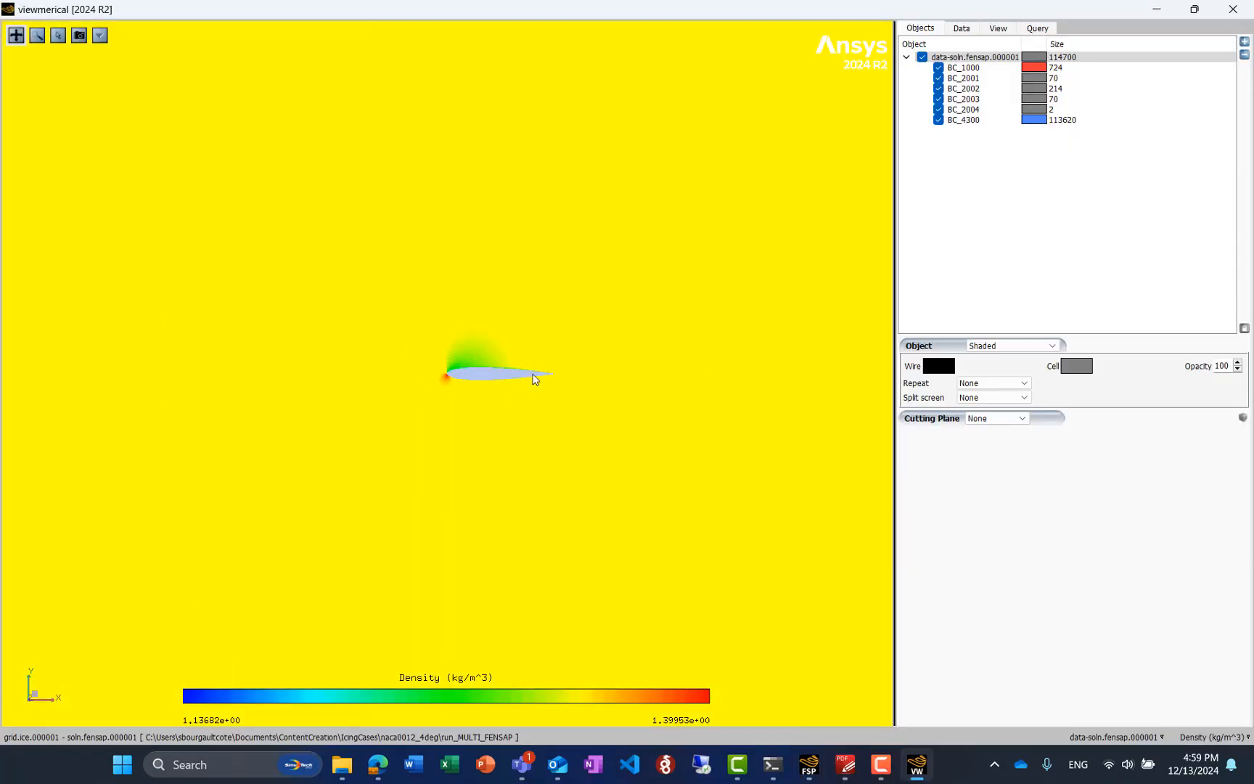
{"action": "left_click", "coordinate": [961, 28]}
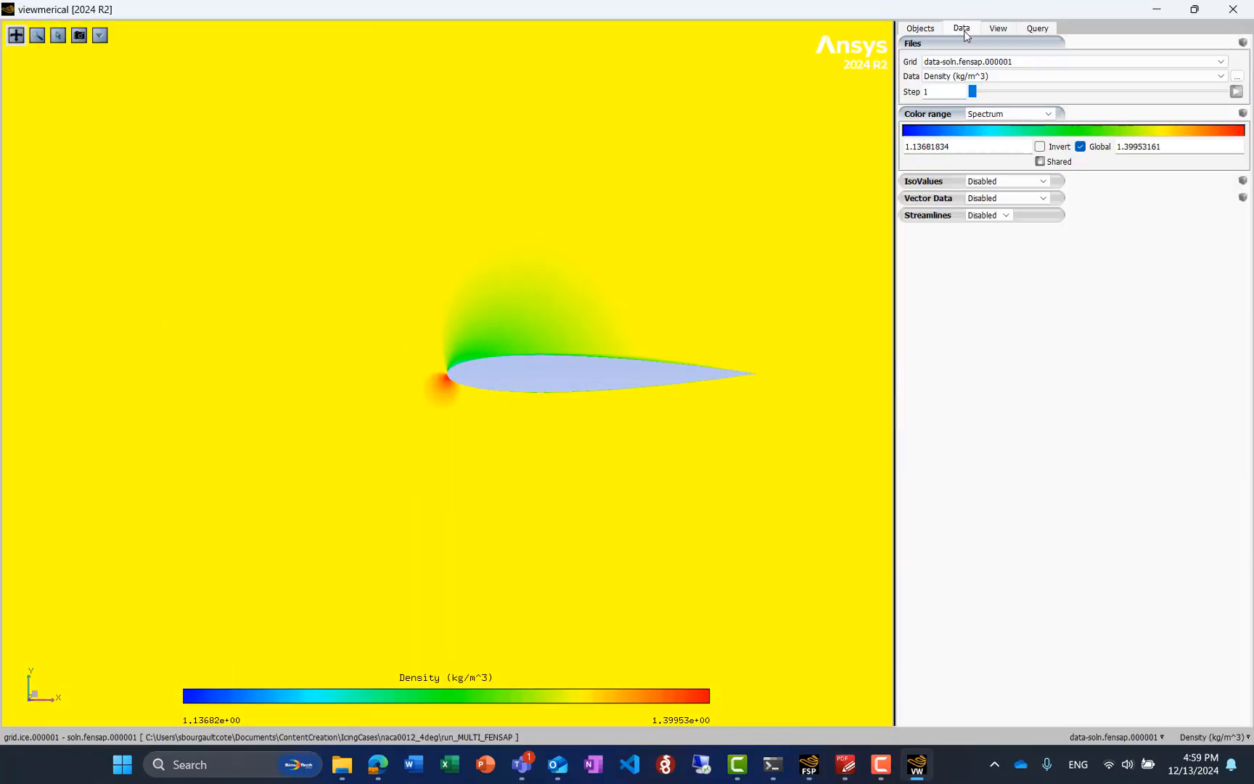
{"action": "left_click", "coordinate": [982, 77]}
{"action": "left_click", "coordinate": [956, 97]}
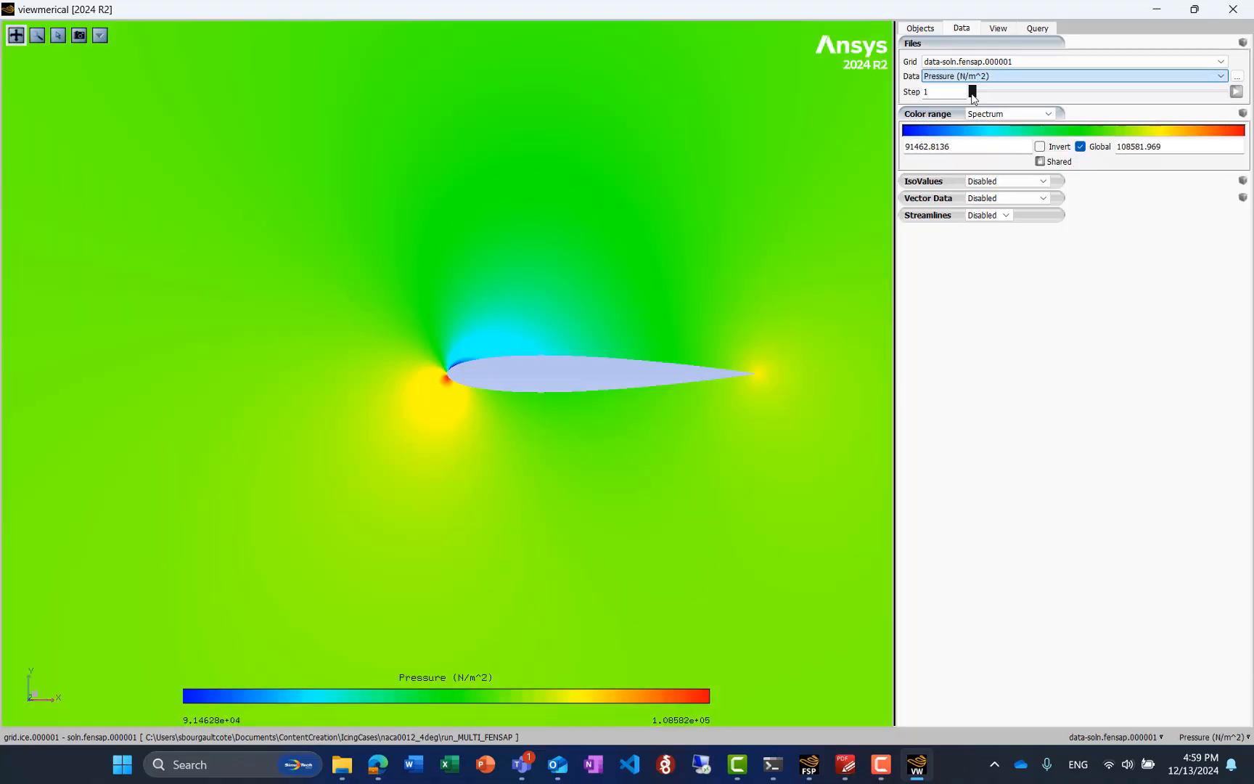
Animate the airflow data steps in a close-up of the leading edge to compare the pressure fields of both shots
{"action": "left_click", "coordinate": [999, 29]}
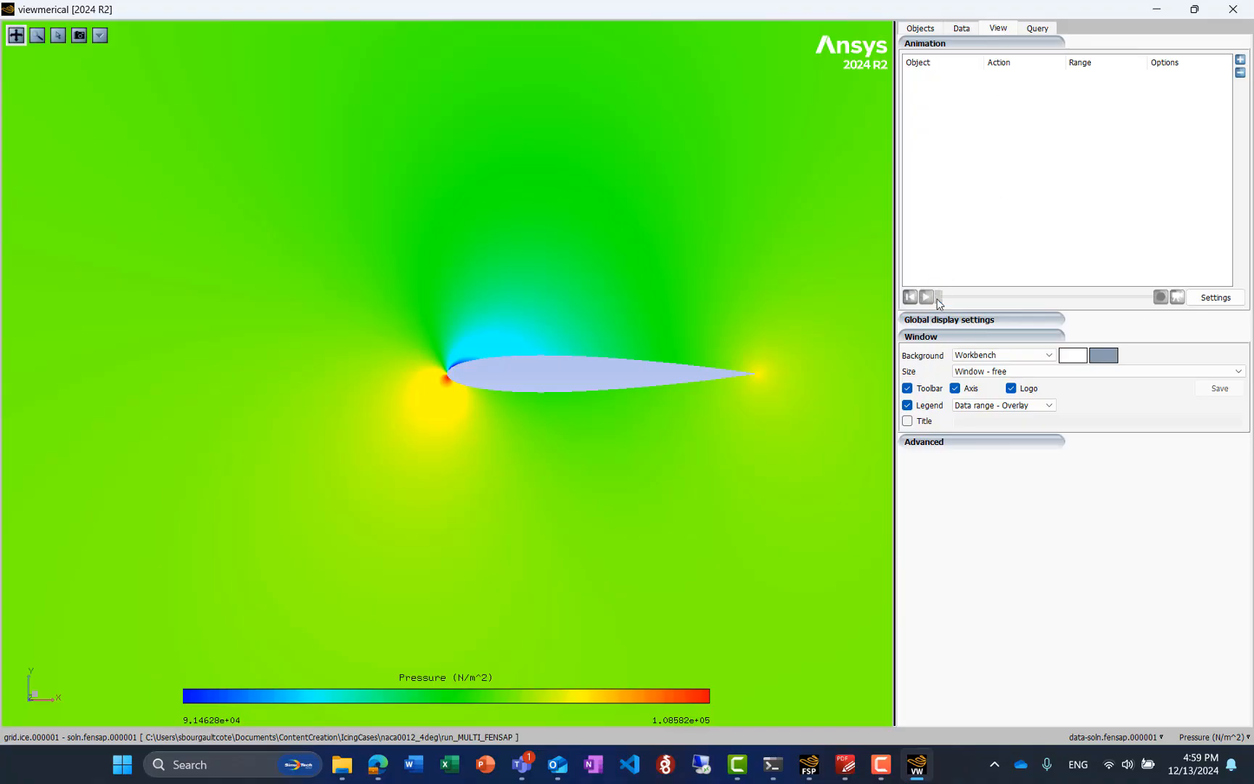
{"action": "left_click_drag", "start_coordinate": [938, 303], "coordinate": [1164, 322]}
{"action": "scroll", "coordinate": [507, 378], "scroll_direction": "up", "scroll_amount": 5}
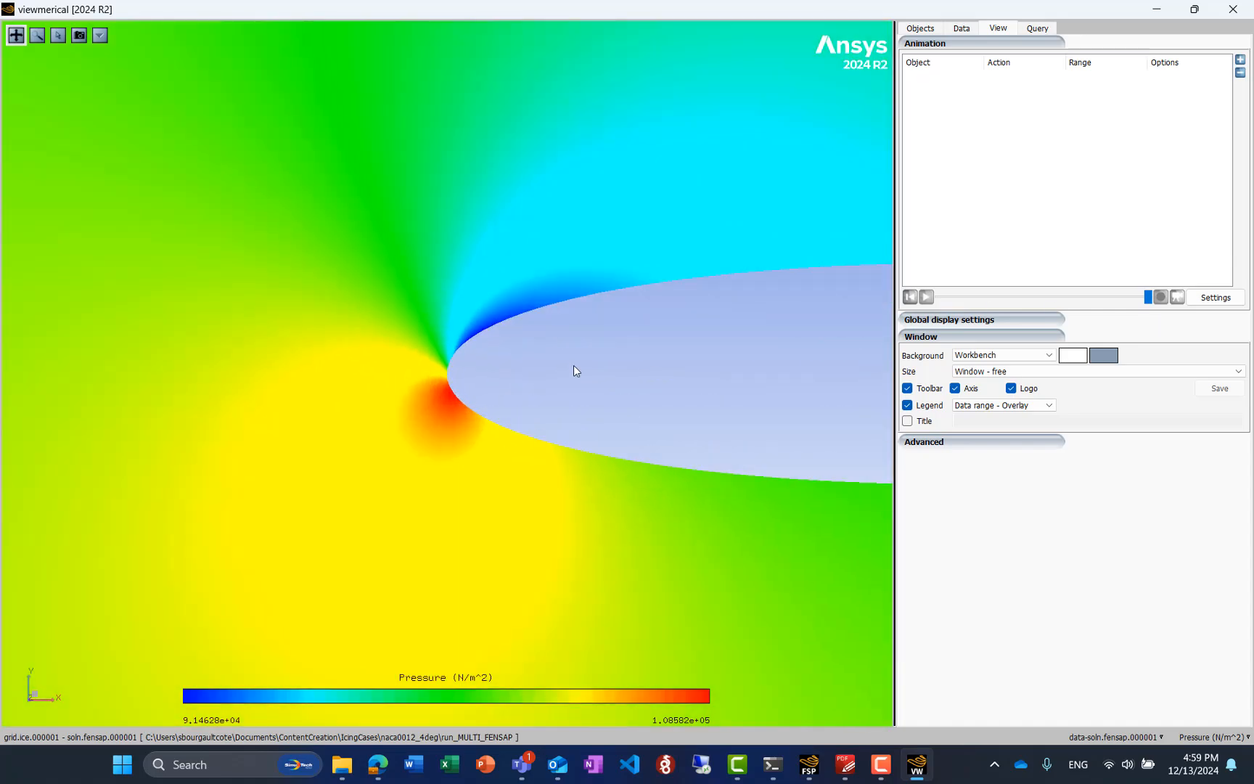
{"action": "left_click", "coordinate": [927, 298]}
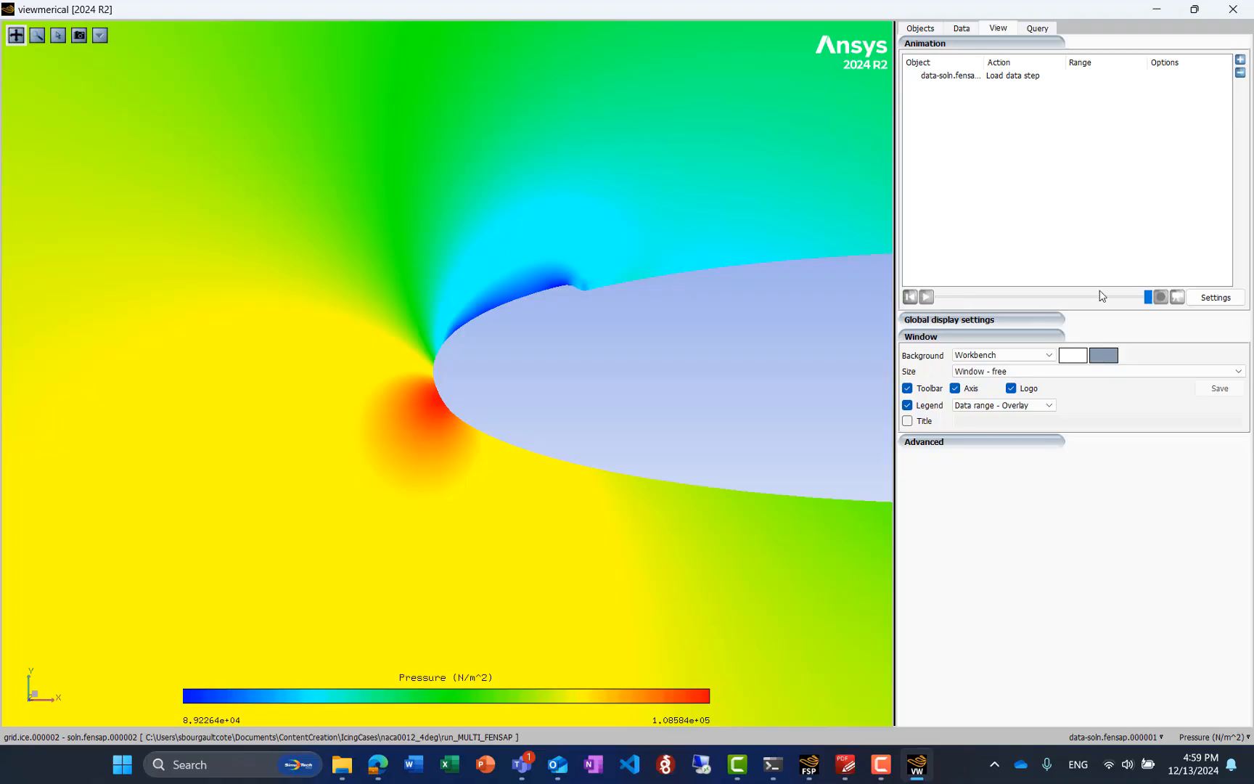
{"action": "left_click_drag", "start_coordinate": [1043, 301], "coordinate": [1117, 324]}
Highlight the BC_4300 grid, examine its cells around the iced leading edge, and close the airflow solution viewer
{"action": "left_click", "coordinate": [943, 28]}
{"action": "left_click", "coordinate": [965, 121]}
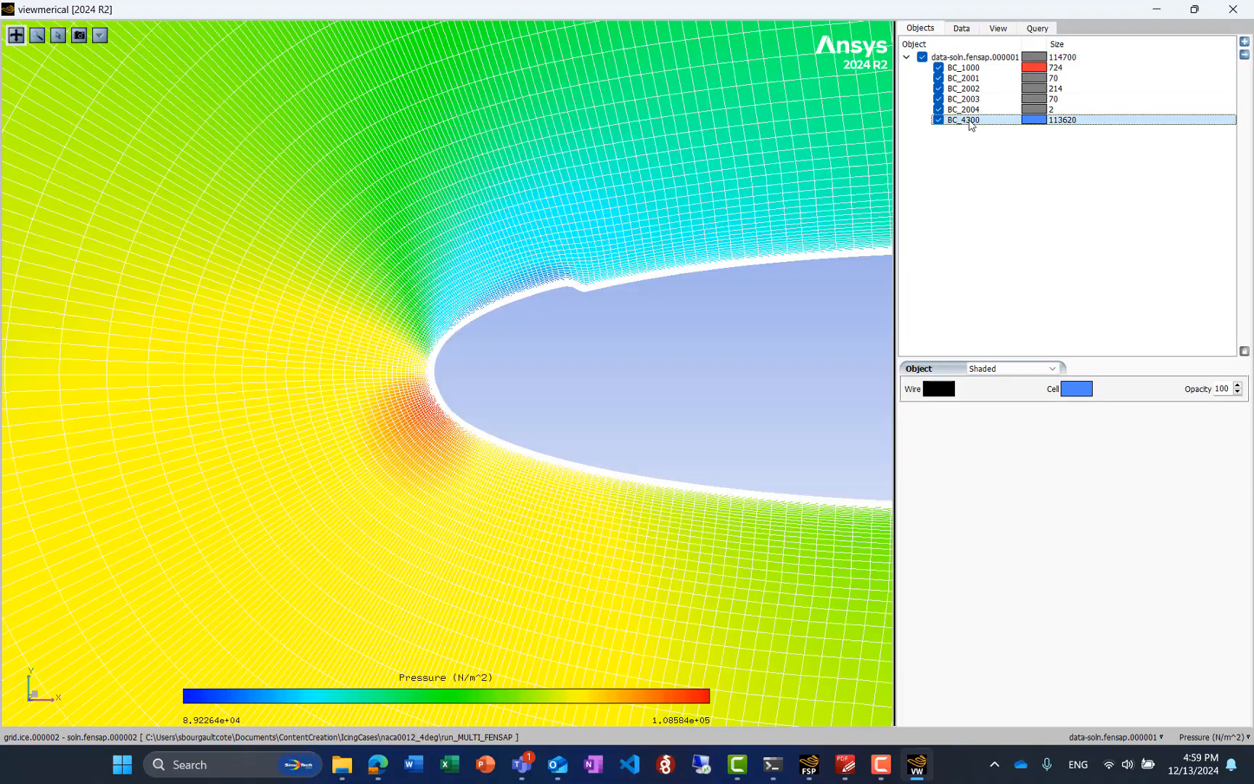
{"action": "scroll", "coordinate": [597, 280], "scroll_direction": "up", "scroll_amount": 2}
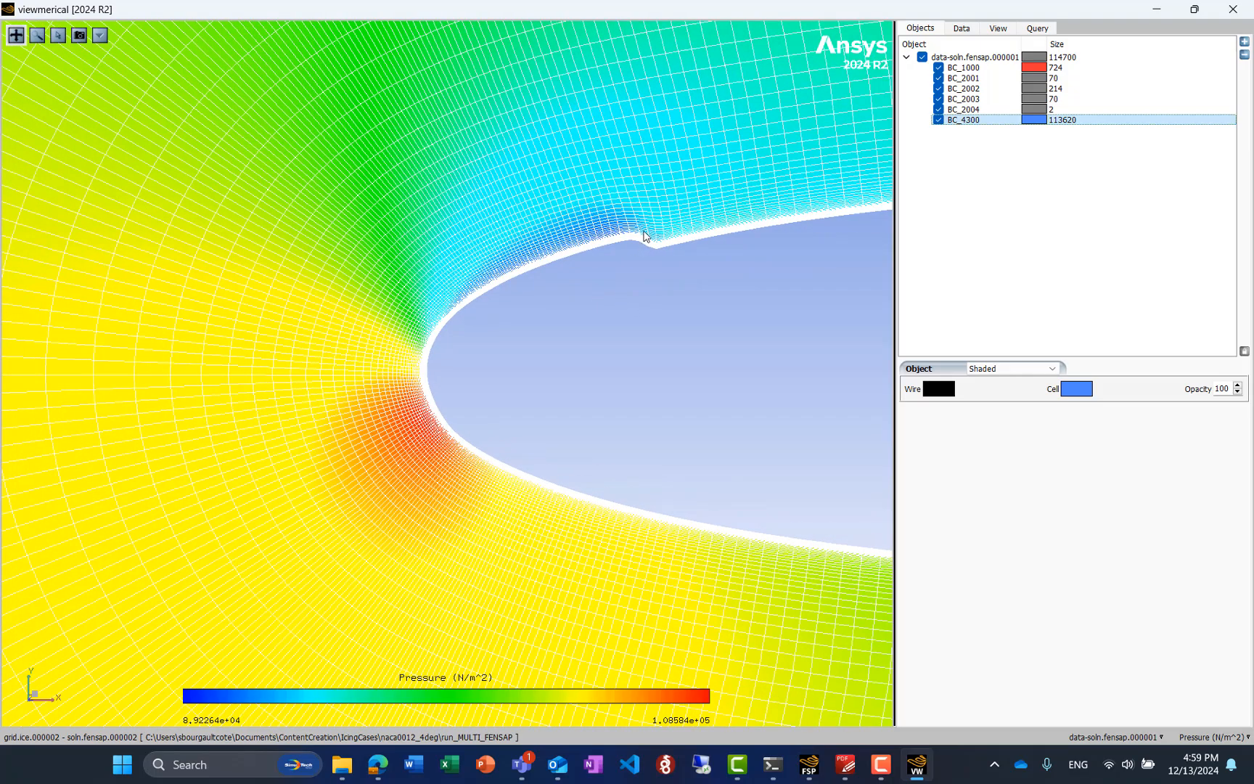
{"action": "scroll", "coordinate": [775, 178], "scroll_direction": "down", "scroll_amount": 3}
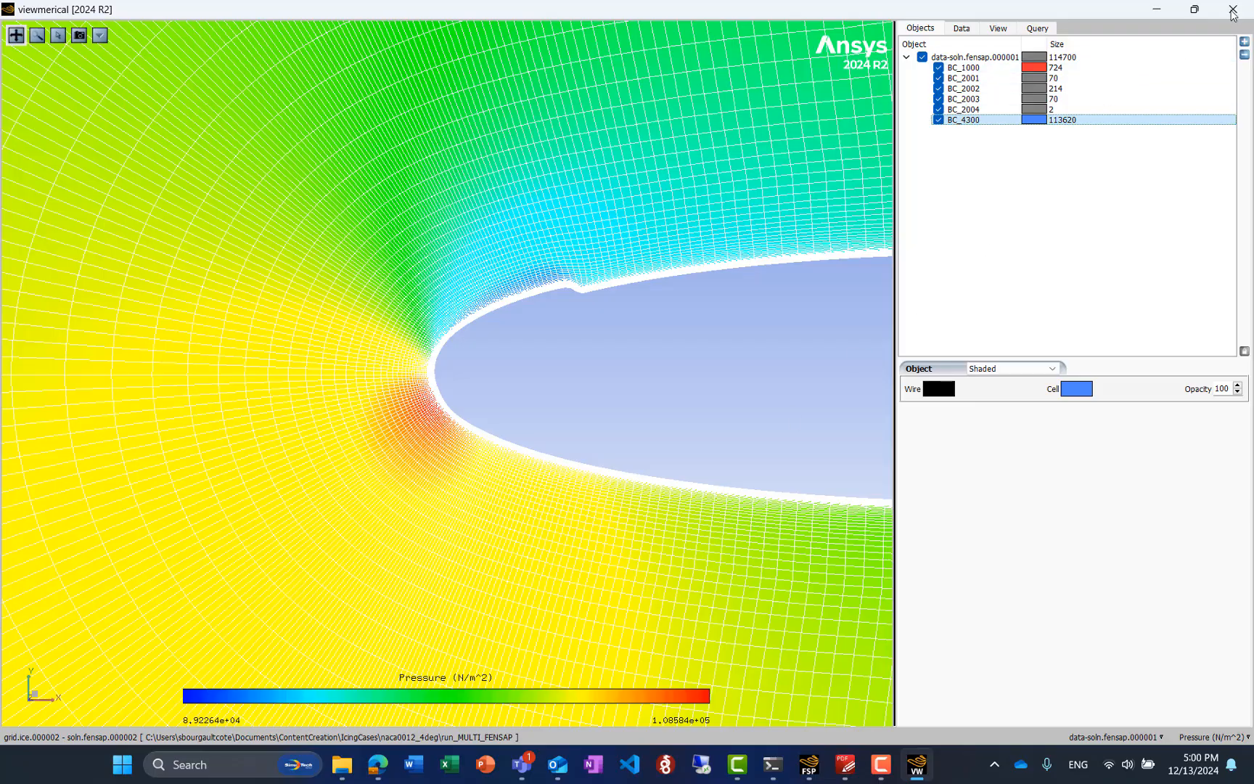
{"action": "left_click", "coordinate": [1233, 10]}
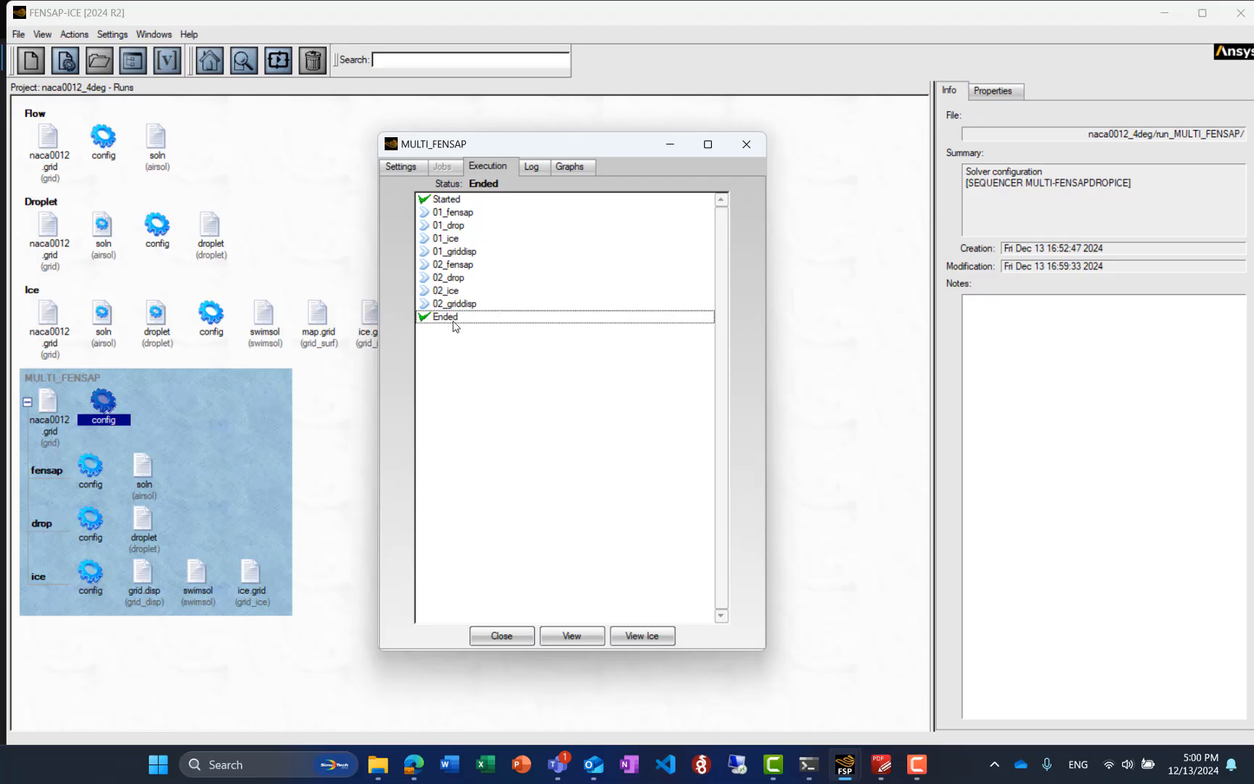
Open all swimsol ice files of the completed MULTI_FENSAP run in the Viewmerical ice view
{"action": "left_click", "coordinate": [653, 637]}
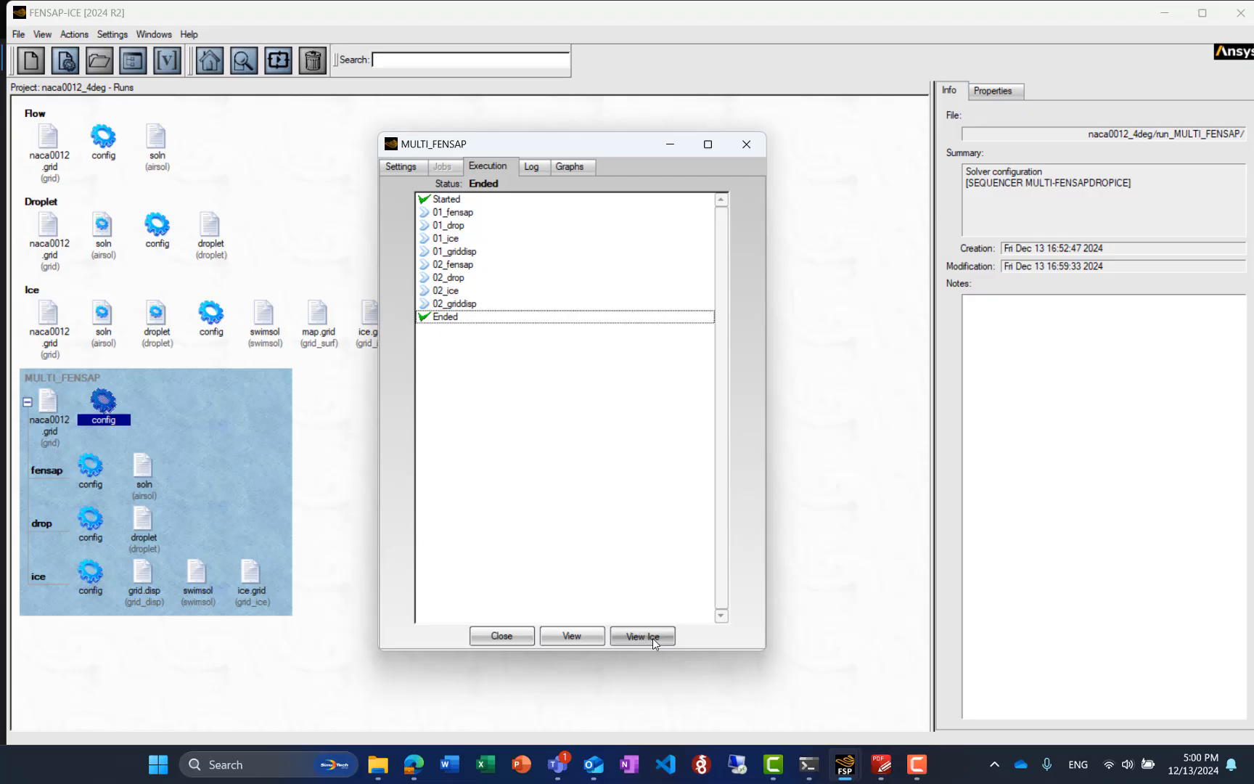
{"action": "left_click", "coordinate": [578, 418]}
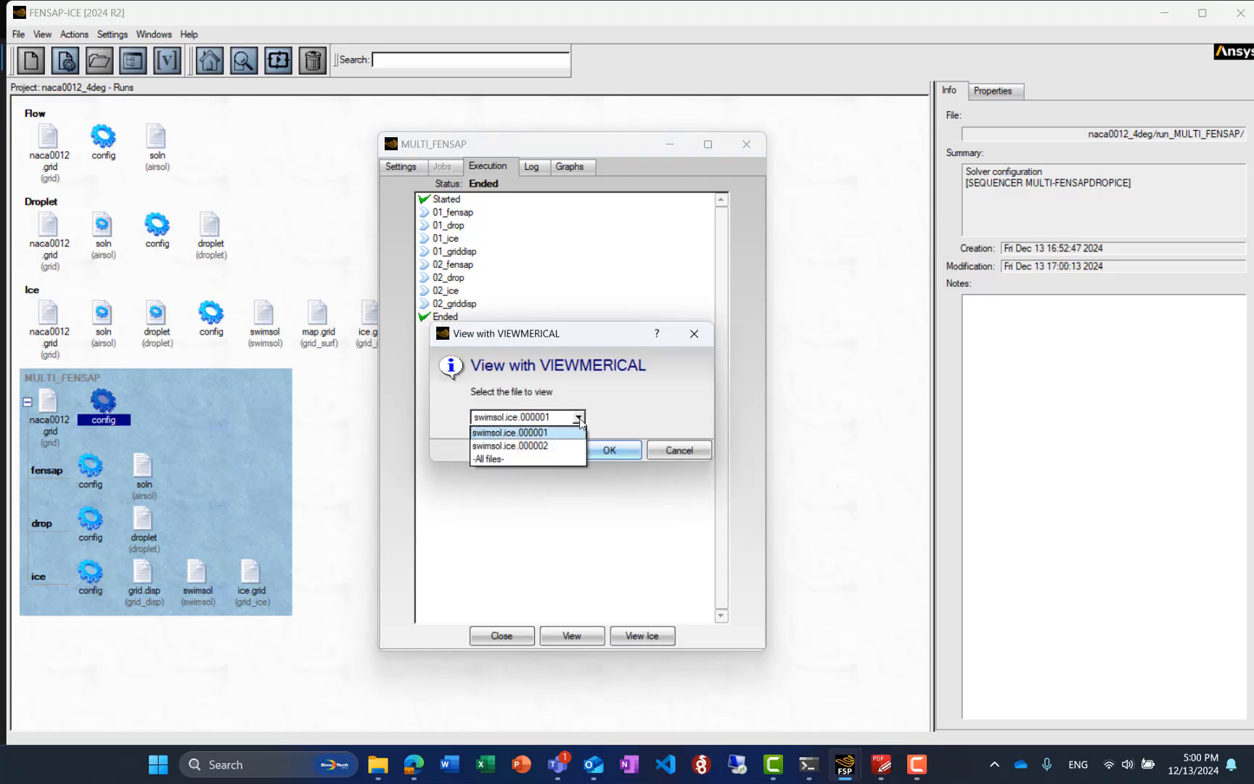
{"action": "left_click", "coordinate": [530, 459]}
{"action": "left_click", "coordinate": [611, 453]}
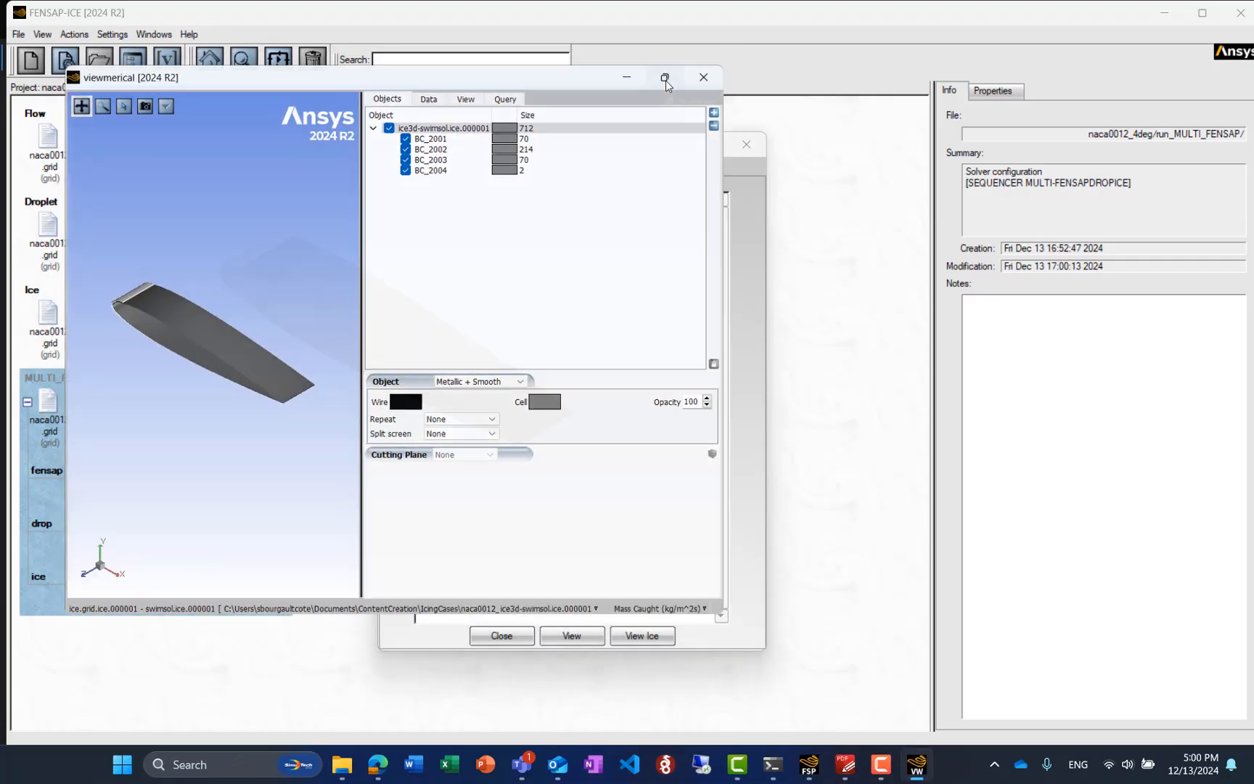
Show the 3D ice shape on the leading edge in an enlarged, rotated close-up and bring up the data step animation controls
{"action": "left_click", "coordinate": [661, 78]}
{"action": "scroll", "coordinate": [162, 273], "scroll_direction": "up", "scroll_amount": 1}
{"action": "middle_click_drag", "start_coordinate": [232, 527], "coordinate": [555, 644]}
{"action": "left_click_drag", "start_coordinate": [412, 607], "coordinate": [430, 398]}
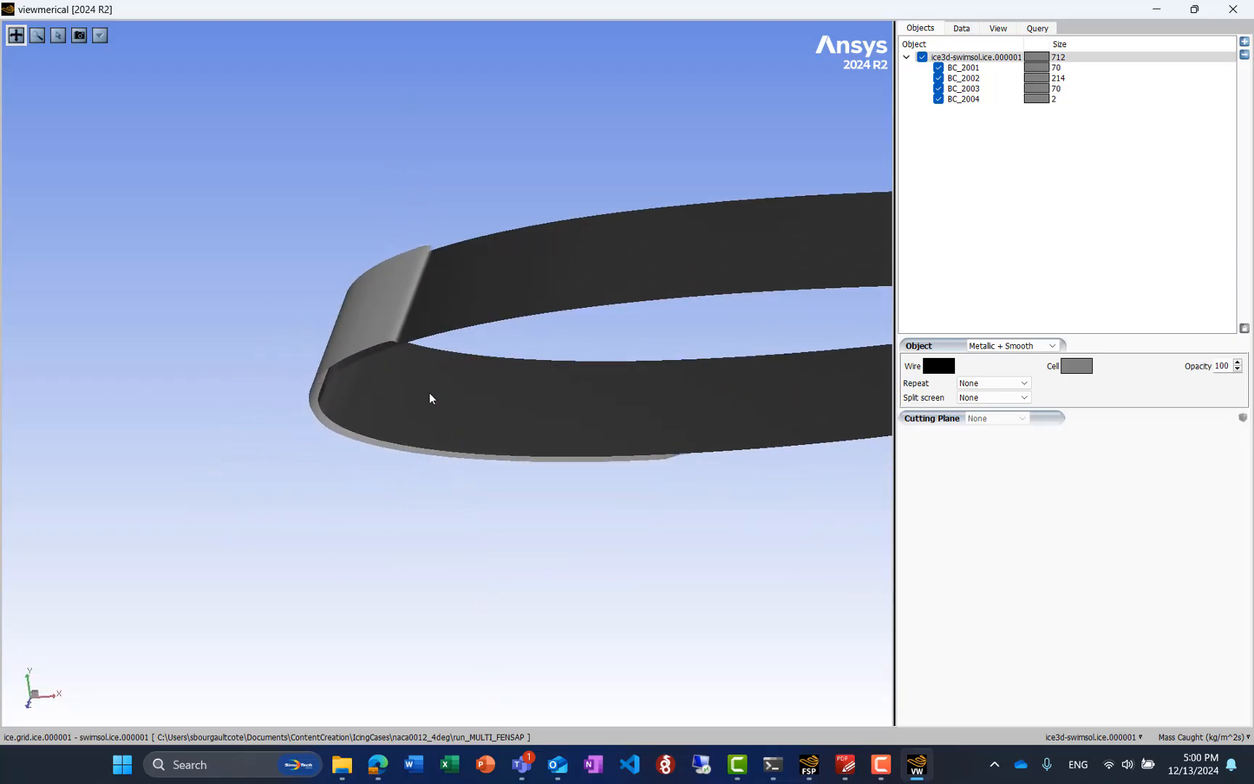
{"action": "left_click", "coordinate": [1011, 30]}
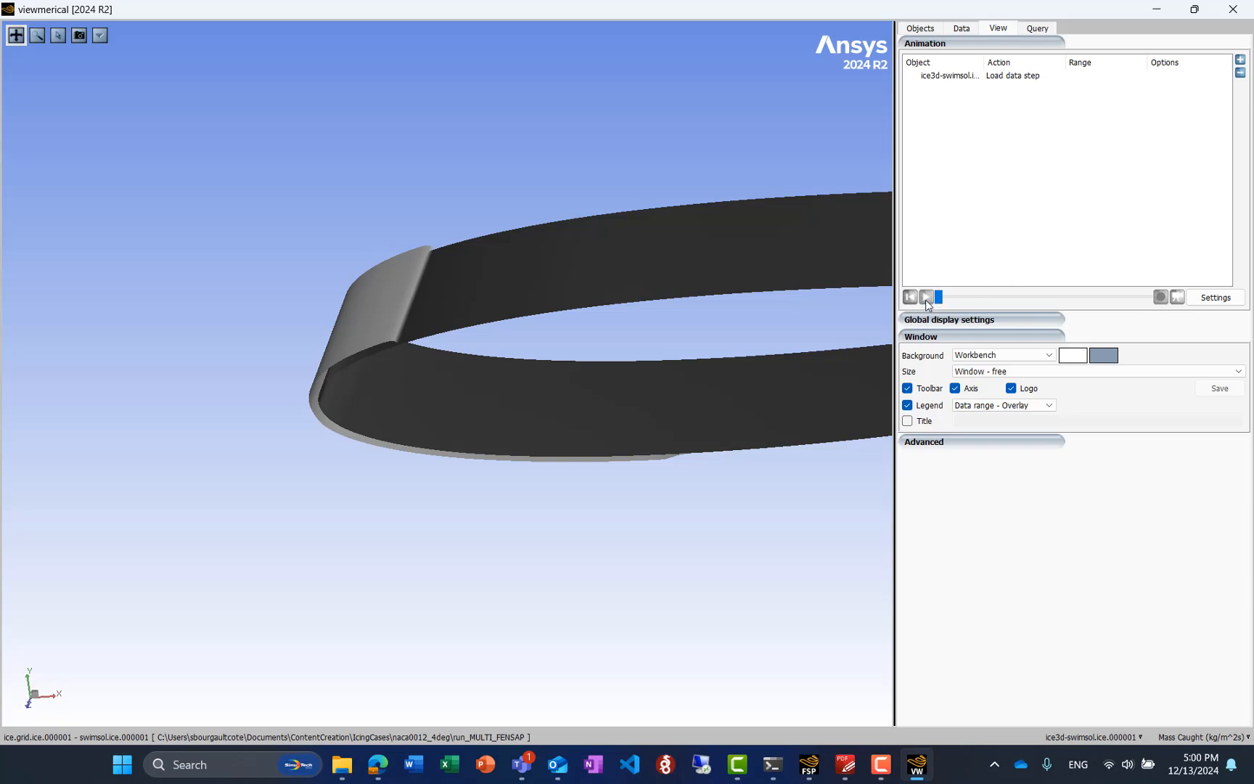